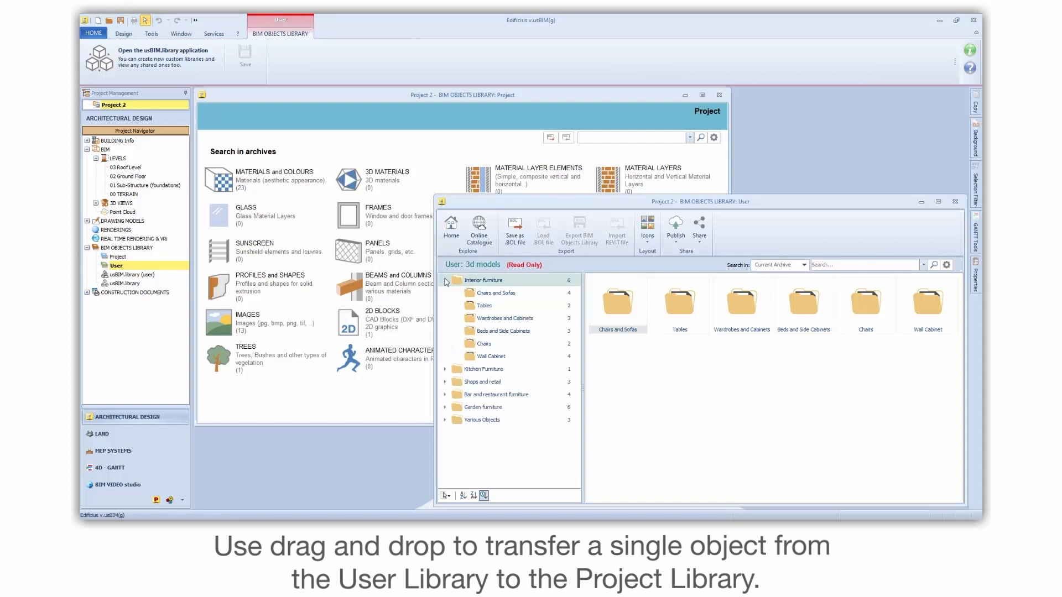
Step: Transfer the Sofa object from the User library's Chairs and Sofas folder into the Project library's 3d models
click(502, 295)
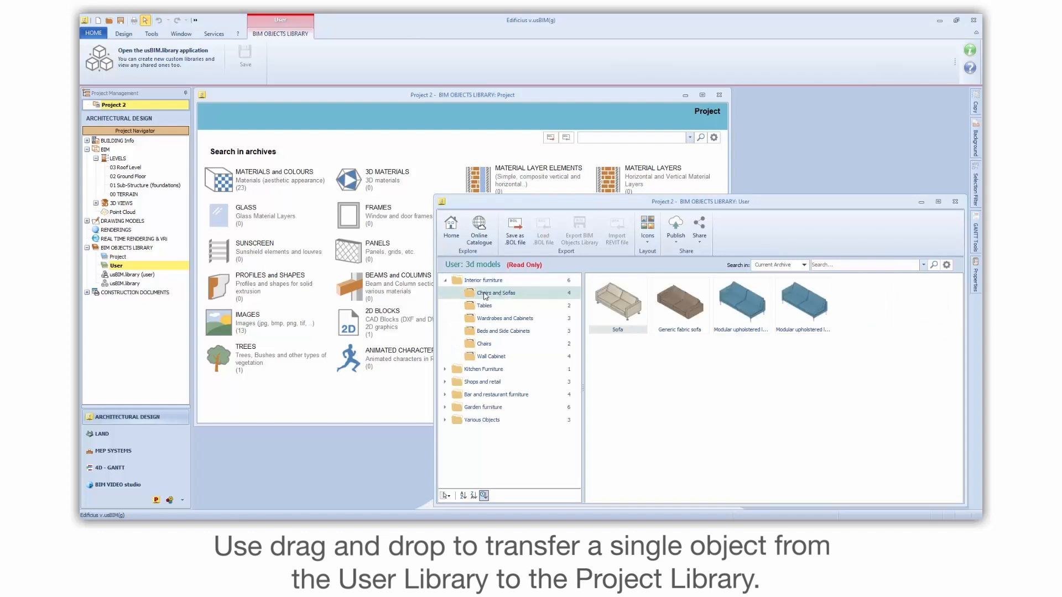
click(385, 97)
click(485, 326)
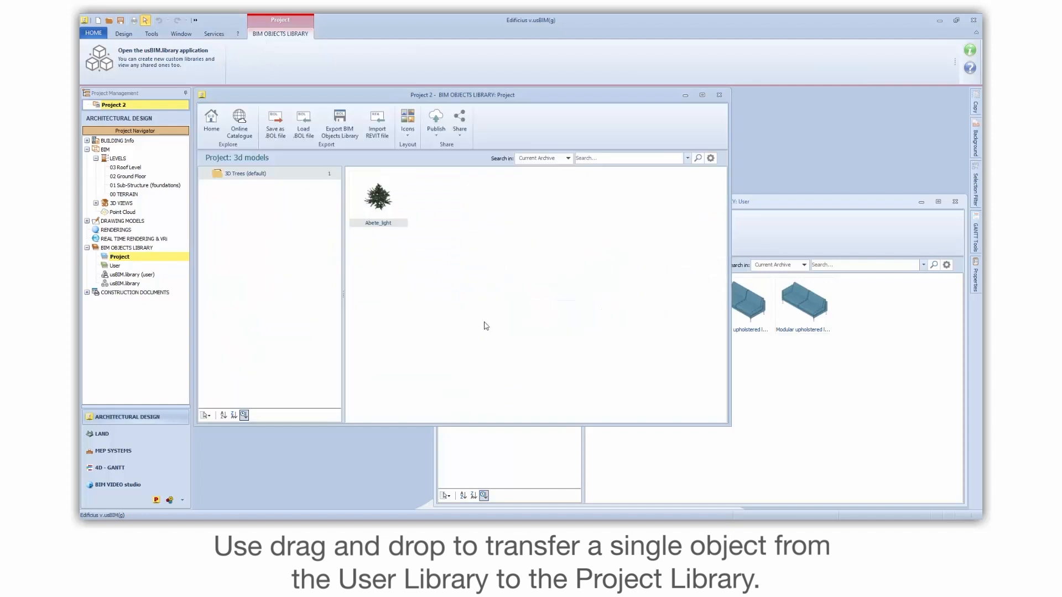
click(746, 460)
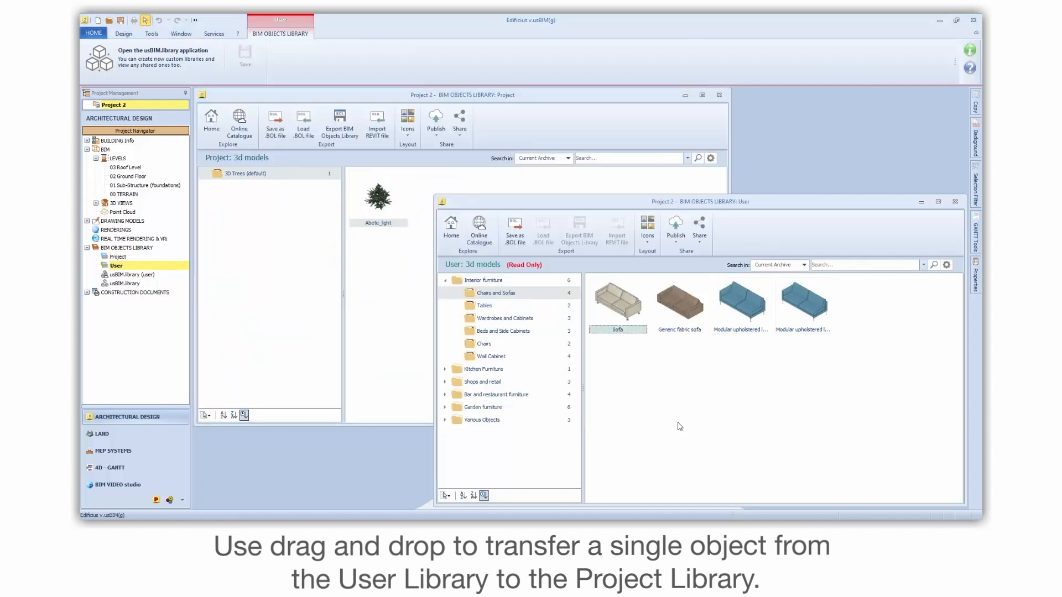
click(619, 304)
drag(618, 303, 377, 318)
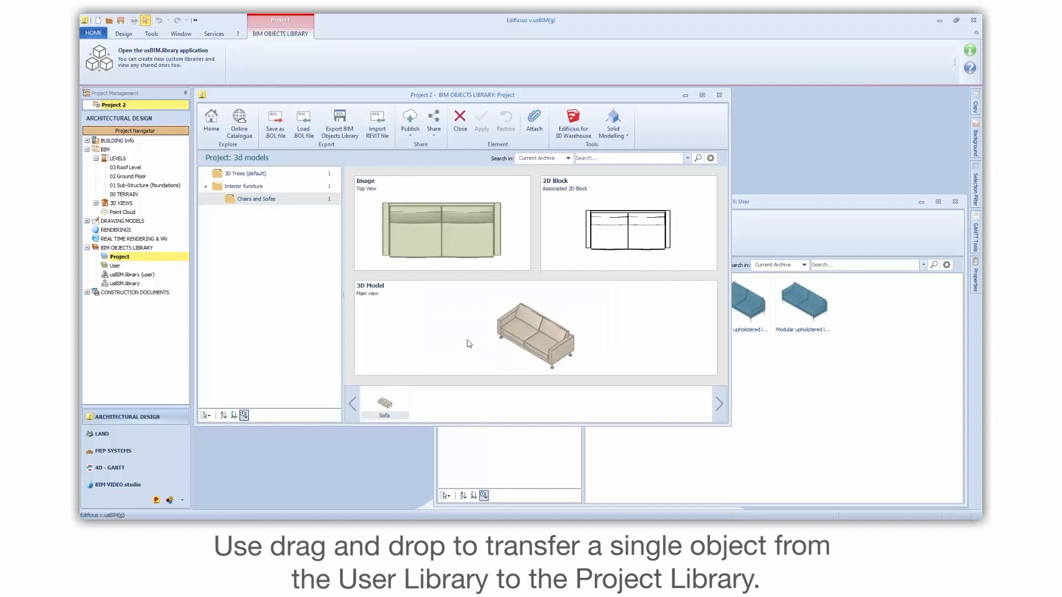
click(254, 201)
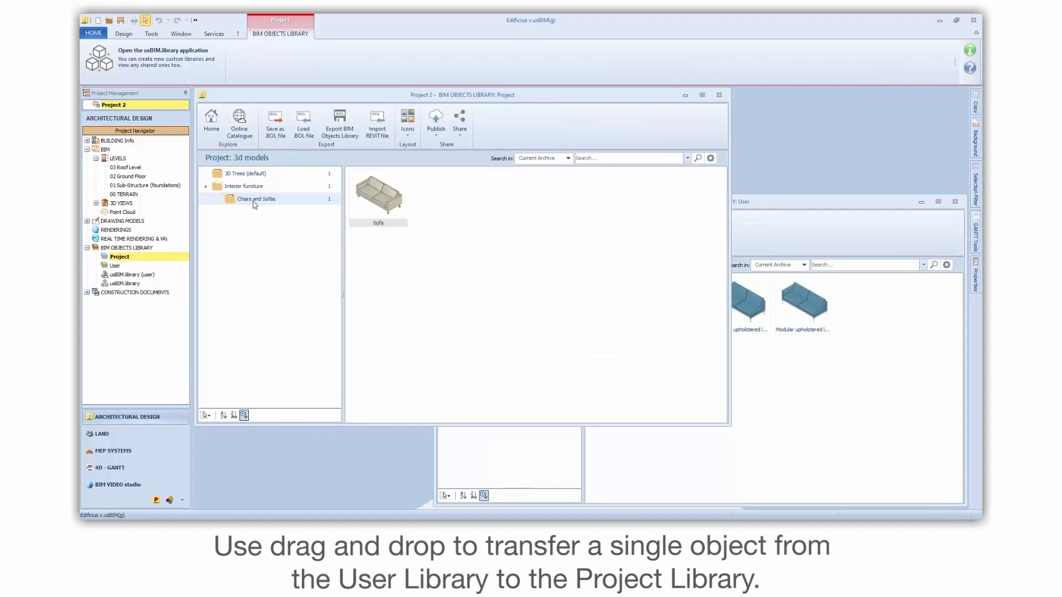
Step: Transfer the entire Beds and Side Cabinets folder from the User library into the Project library's 3d models
click(800, 242)
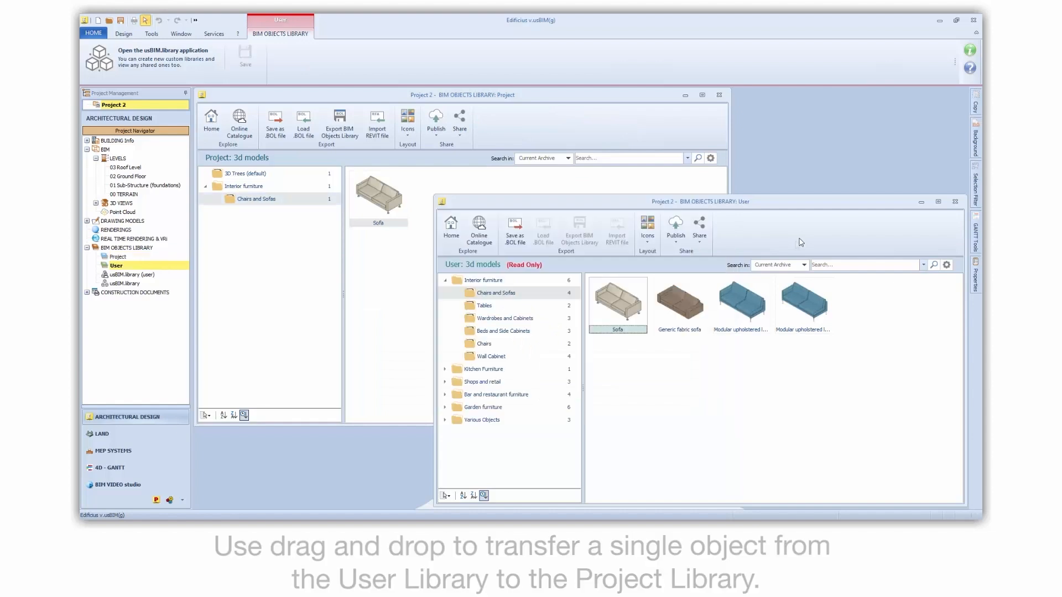
click(502, 332)
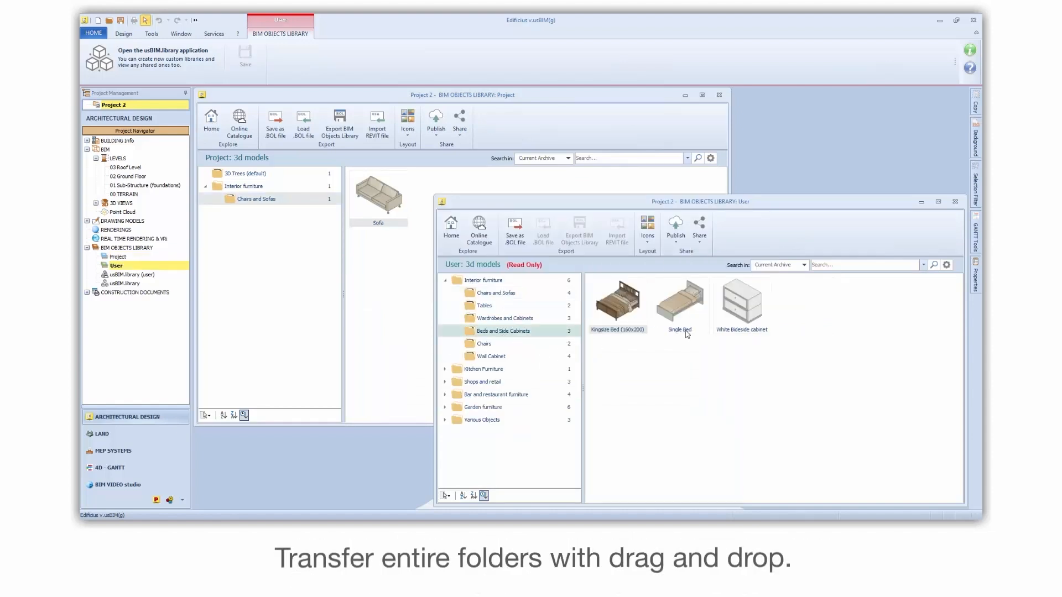
drag(514, 339, 336, 345)
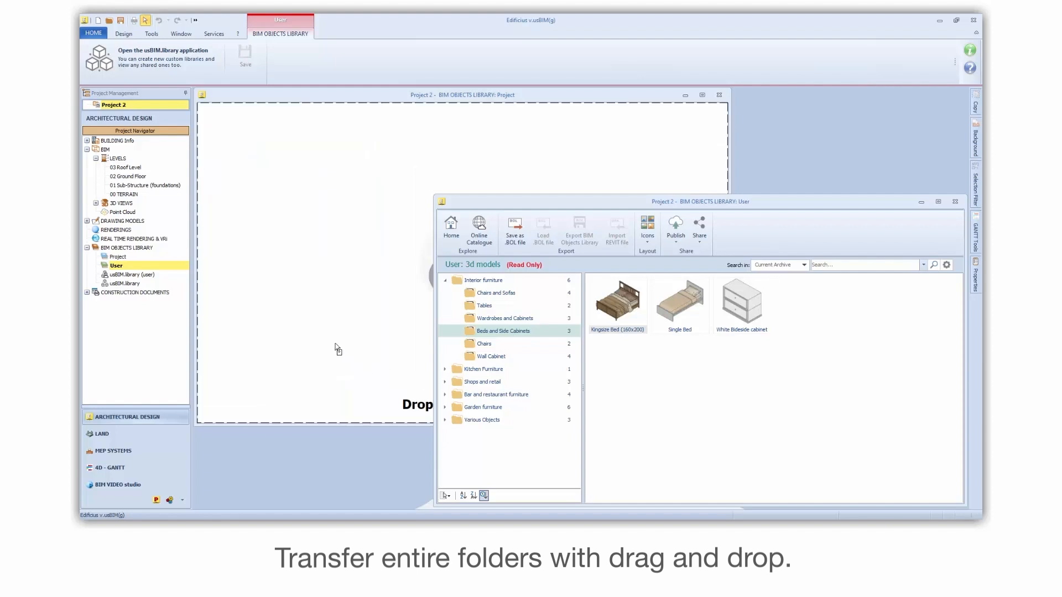
drag(307, 300, 307, 299)
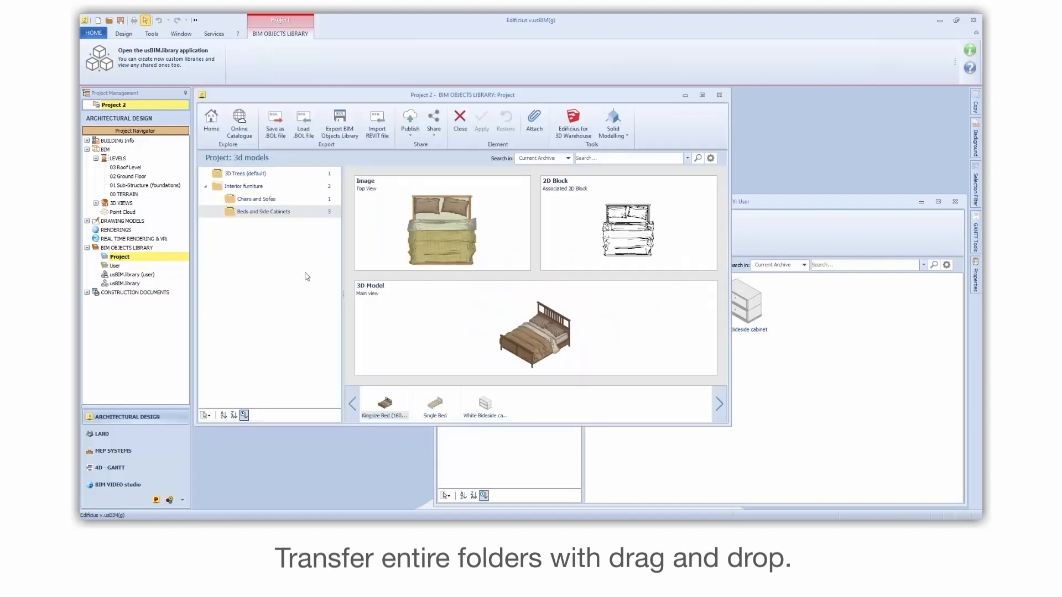
click(271, 215)
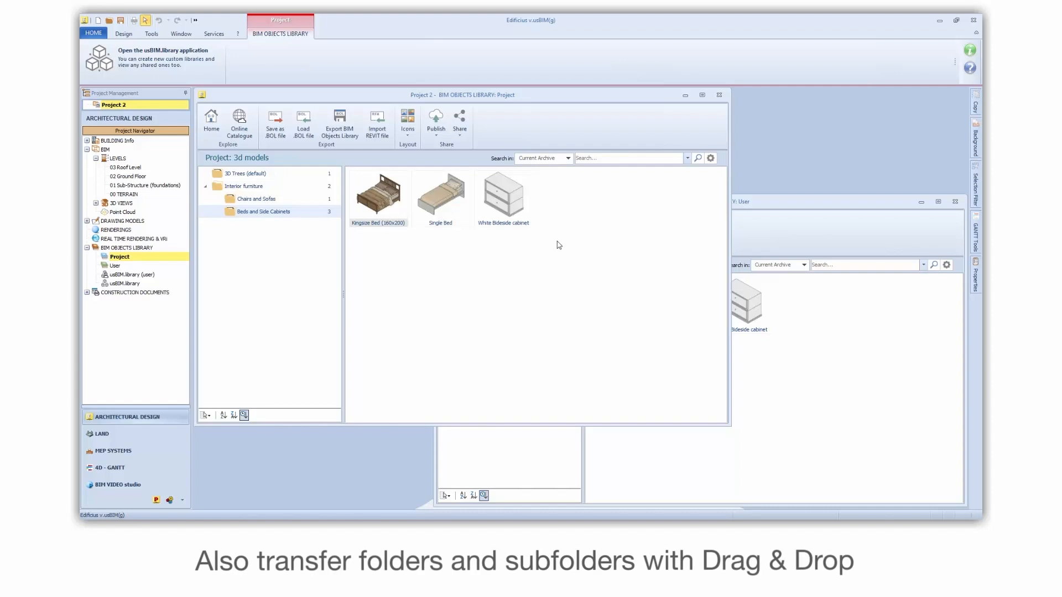
Step: Transfer the Interior furniture folder with all its subfolders from the User library into the Project library's 3d models
click(760, 237)
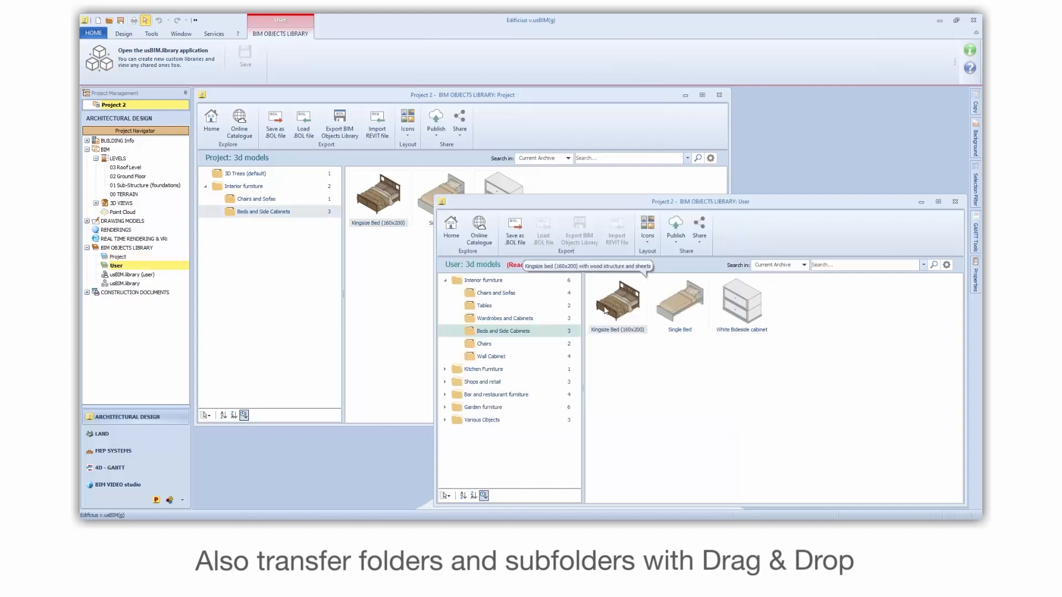
click(484, 280)
drag(484, 280, 338, 320)
drag(302, 283, 298, 276)
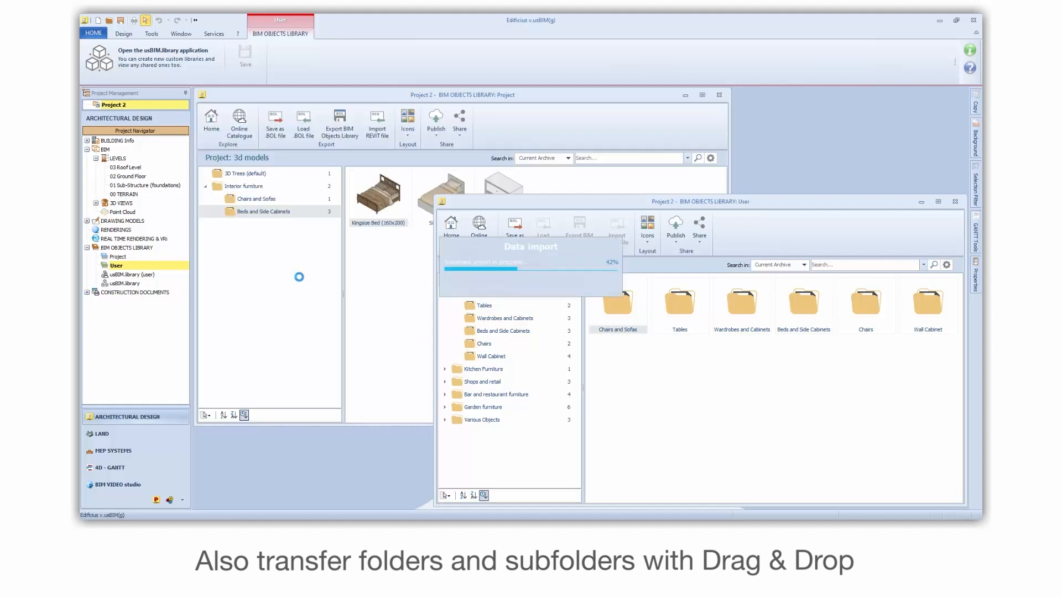
Step: Check the contents of each Interior furniture subfolder in the Project library, from Chairs and Sofas through Wall Cabinet
click(243, 188)
click(244, 202)
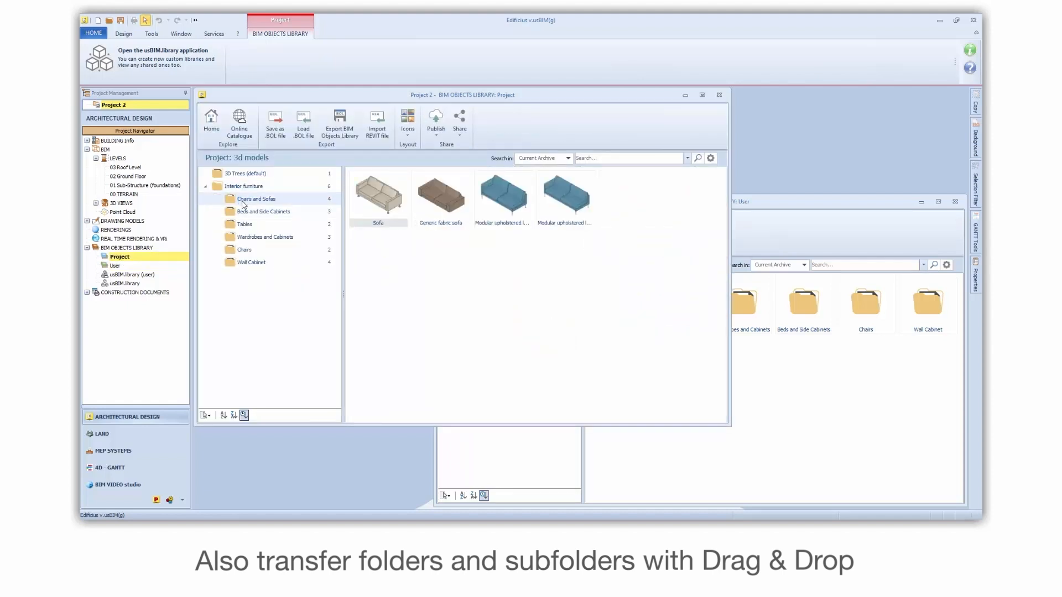
click(244, 214)
click(244, 224)
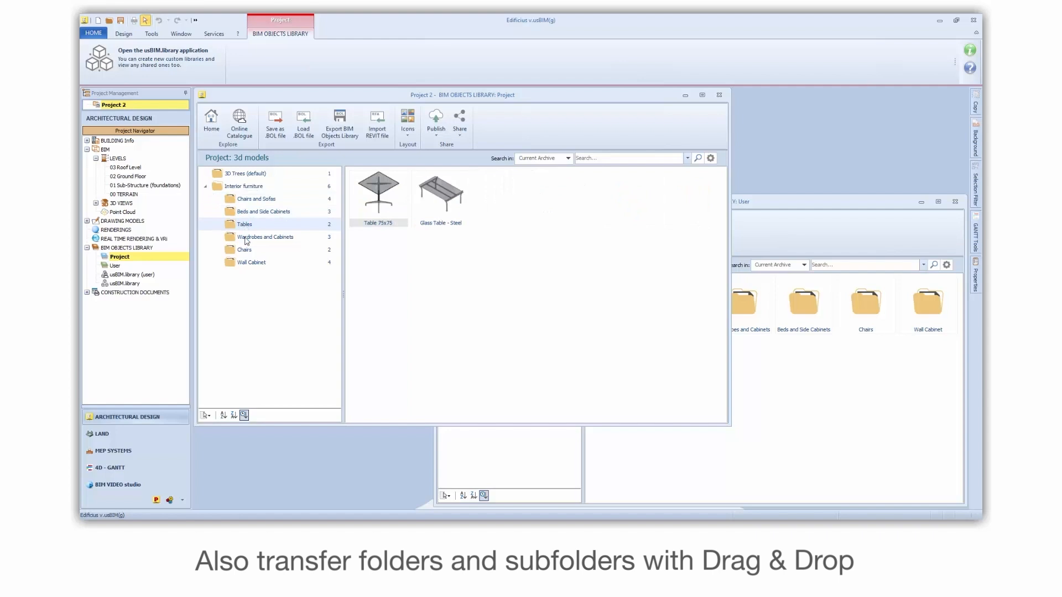
click(246, 237)
click(244, 250)
click(243, 263)
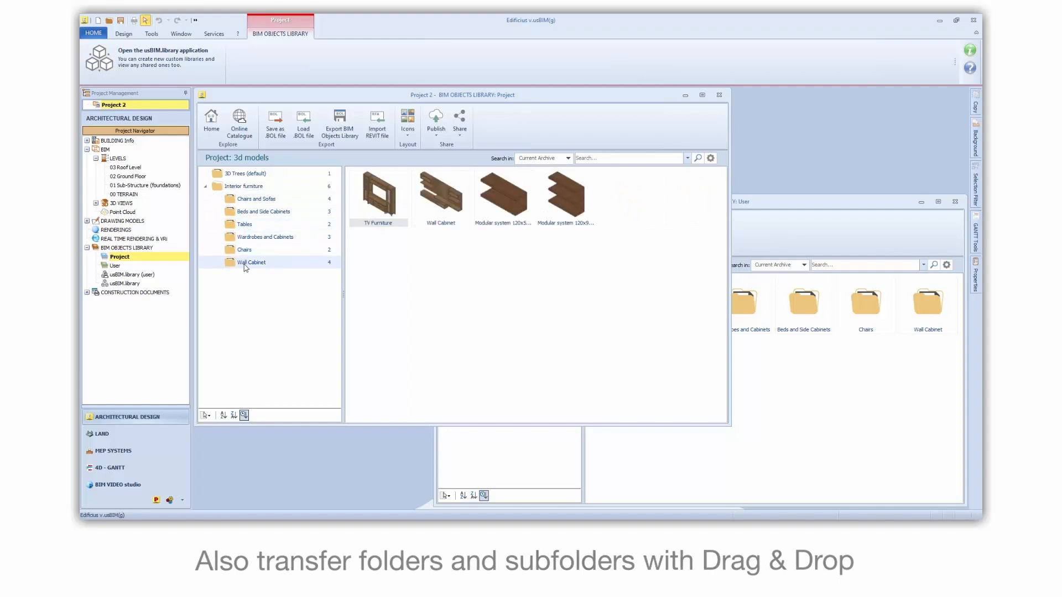
Step: Copy the Book Shelf object from the bookshelf subfolder of Shops and retail in the User library
click(115, 267)
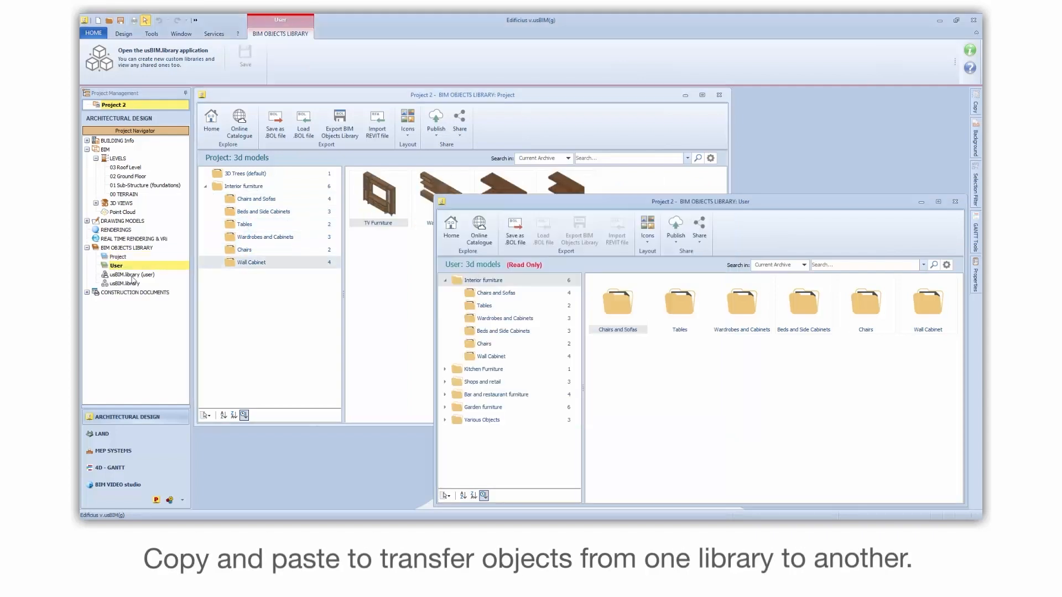
click(447, 282)
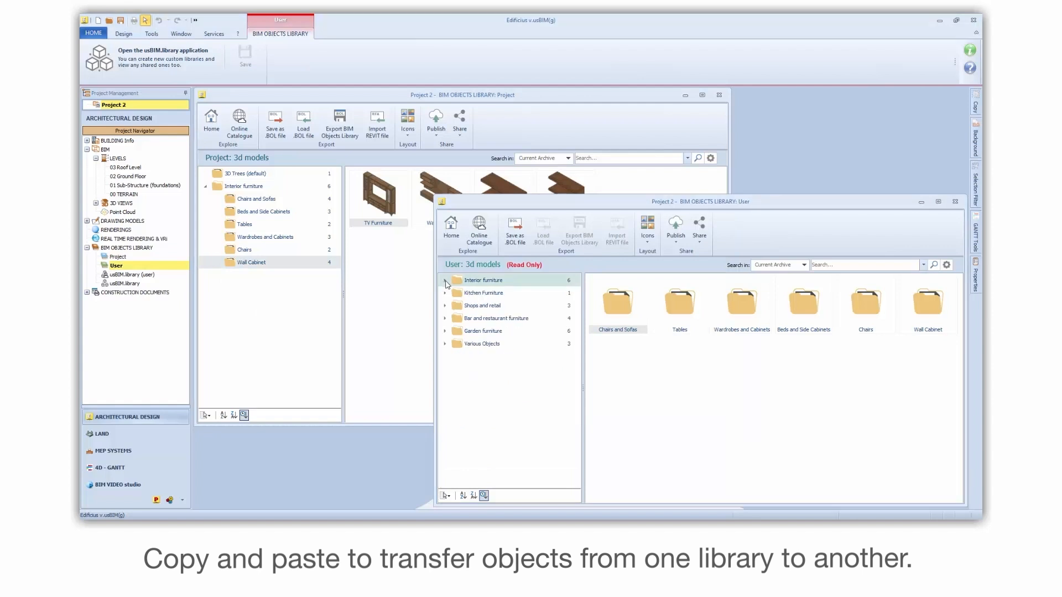
click(445, 306)
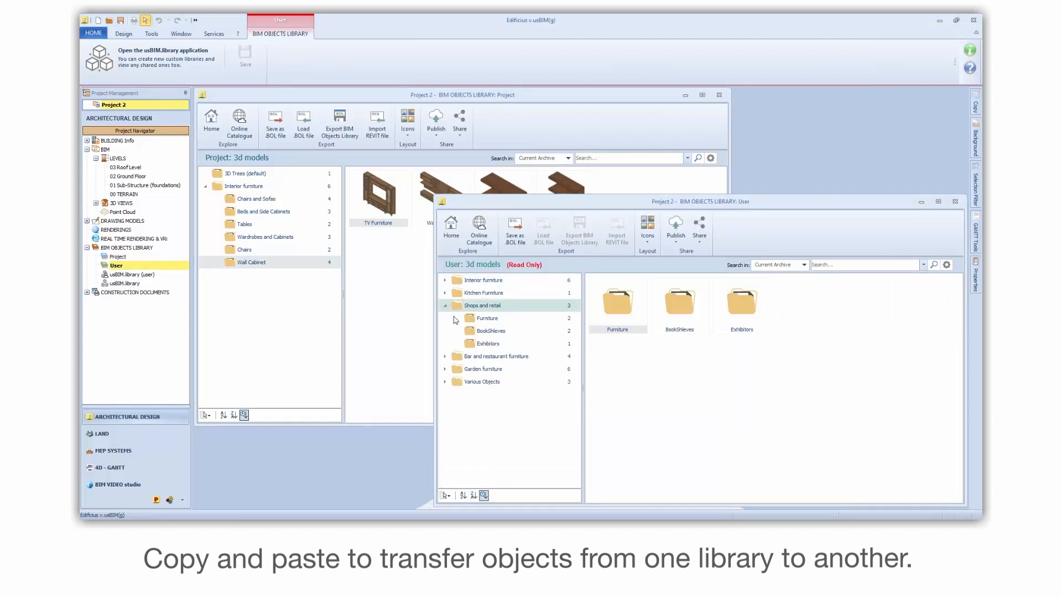
click(485, 320)
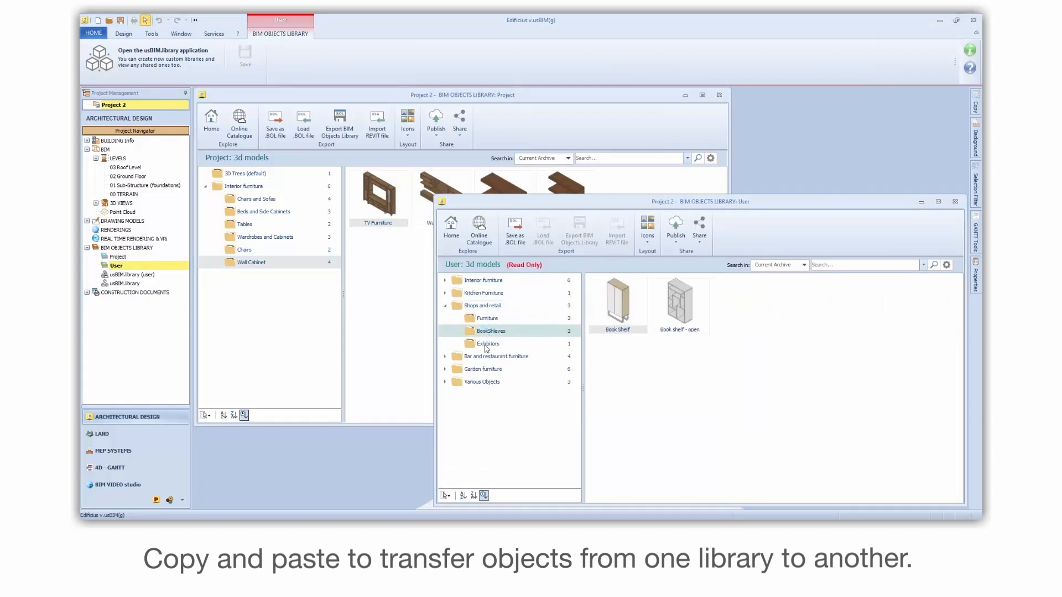
click(486, 344)
click(485, 331)
click(617, 303)
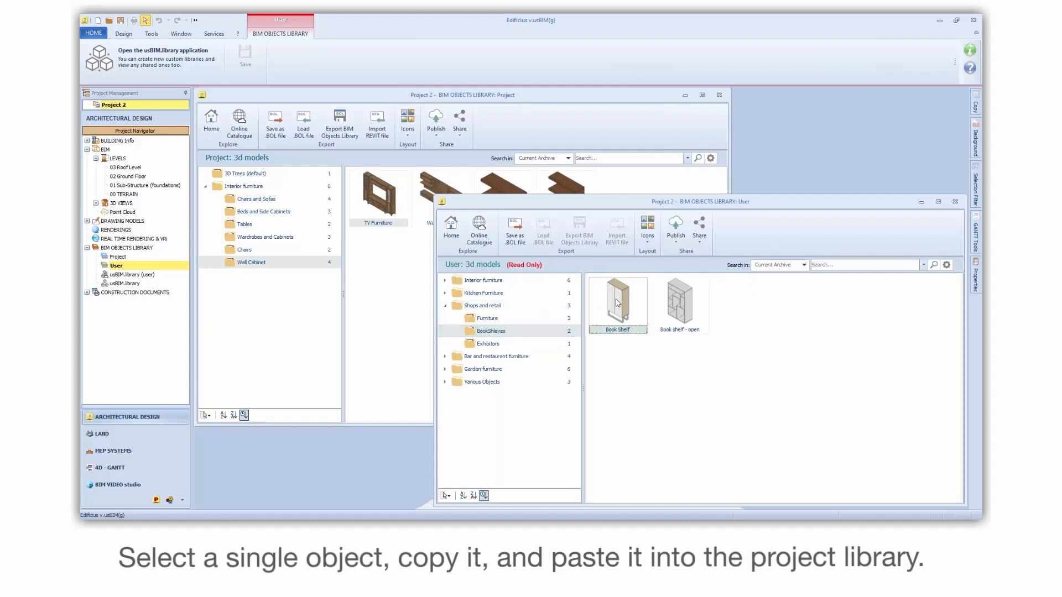
right_click(618, 302)
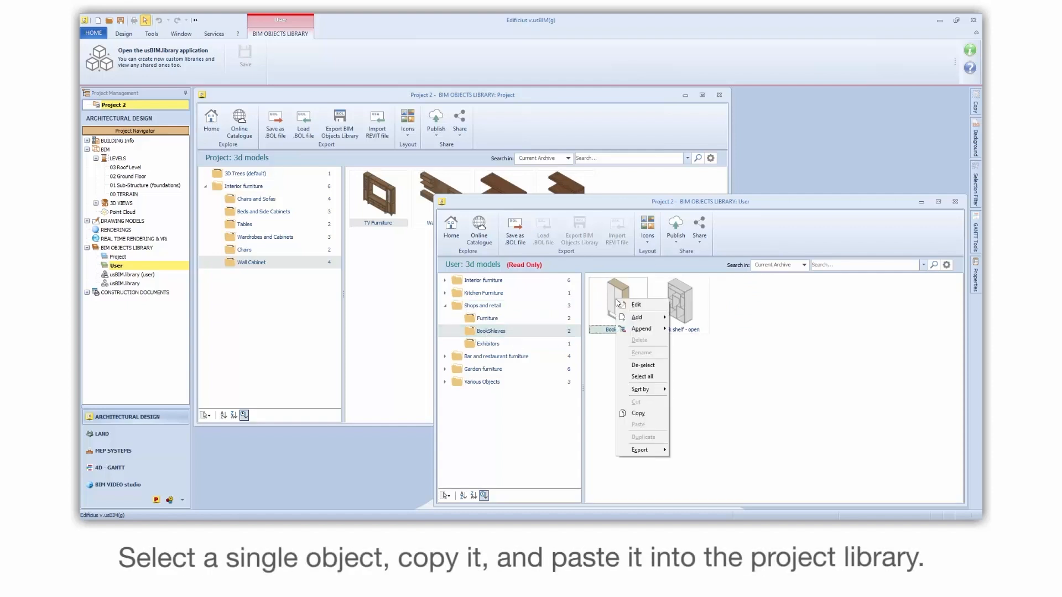
click(638, 413)
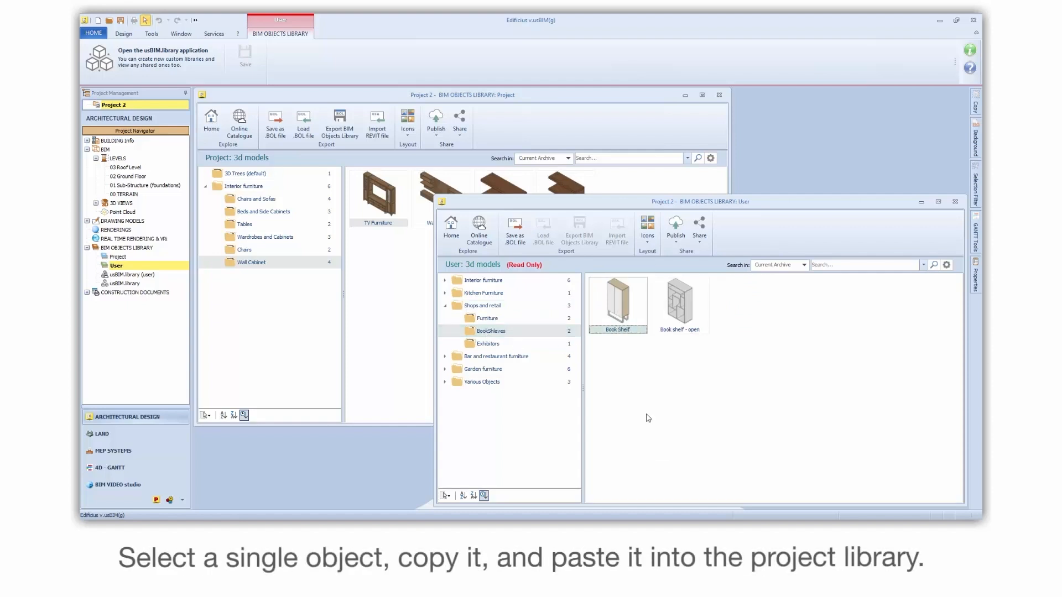
Step: Append a new folder named Book Shelf under Interior furniture in the Project library
click(310, 330)
click(246, 187)
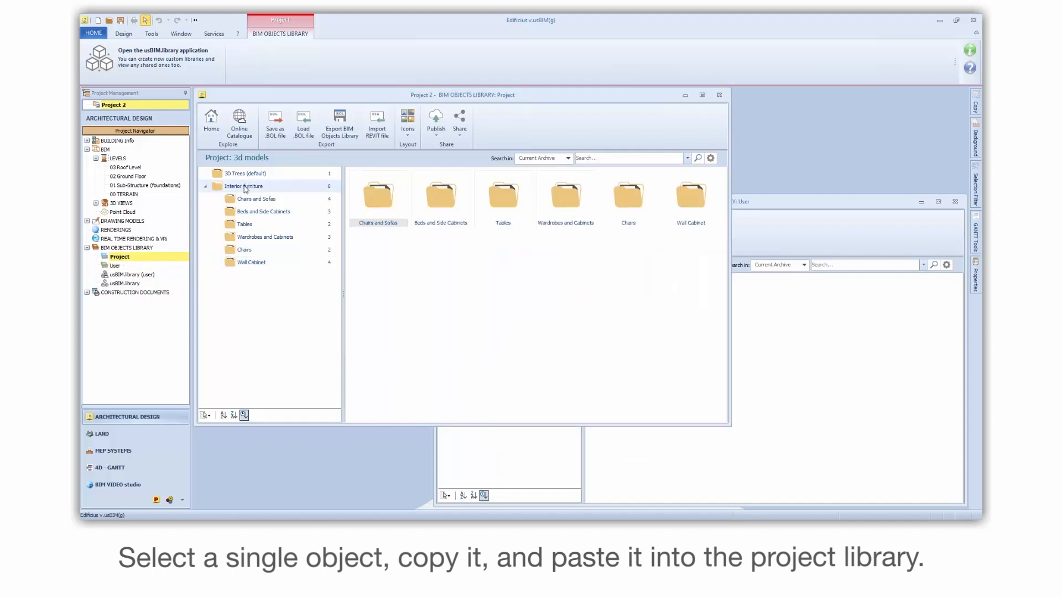
right_click(256, 288)
mouse_move(279, 306)
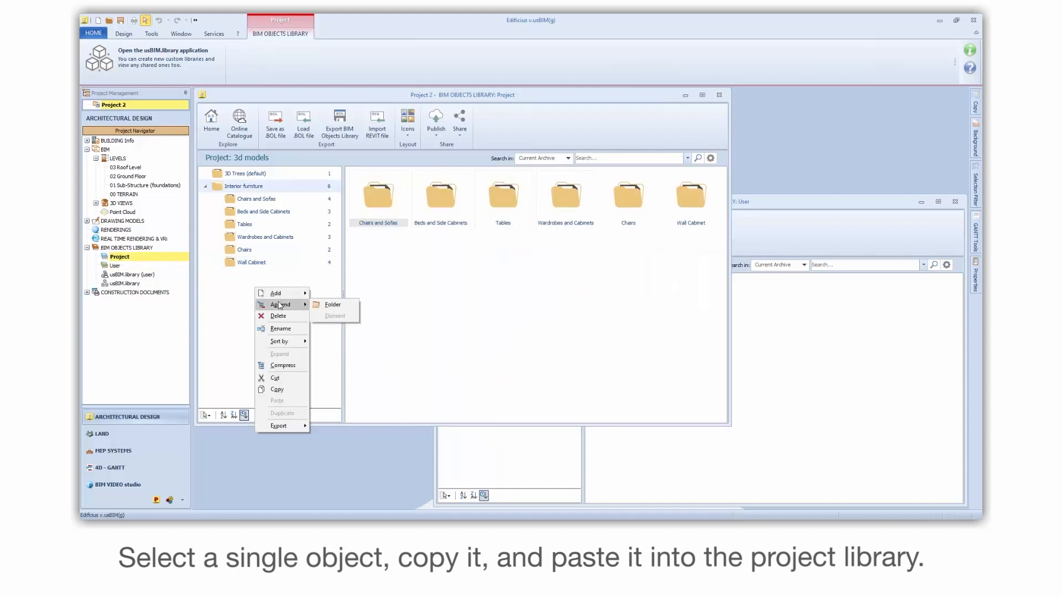
click(338, 304)
key(BackSpace)
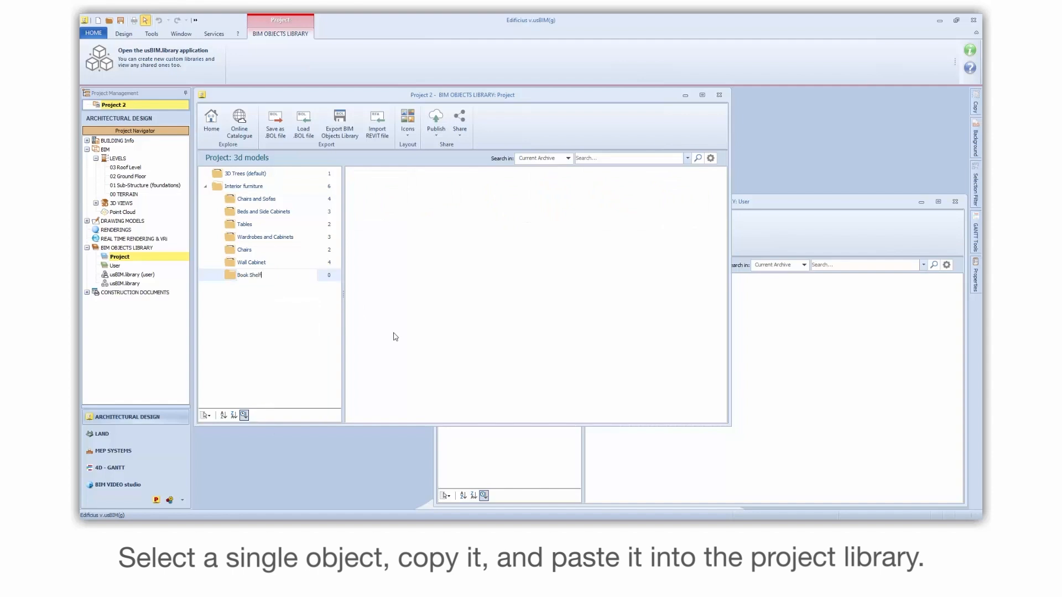
Step: Paste the copied object into the Project library's Book Shelf folder and inspect its 3D model
right_click(484, 334)
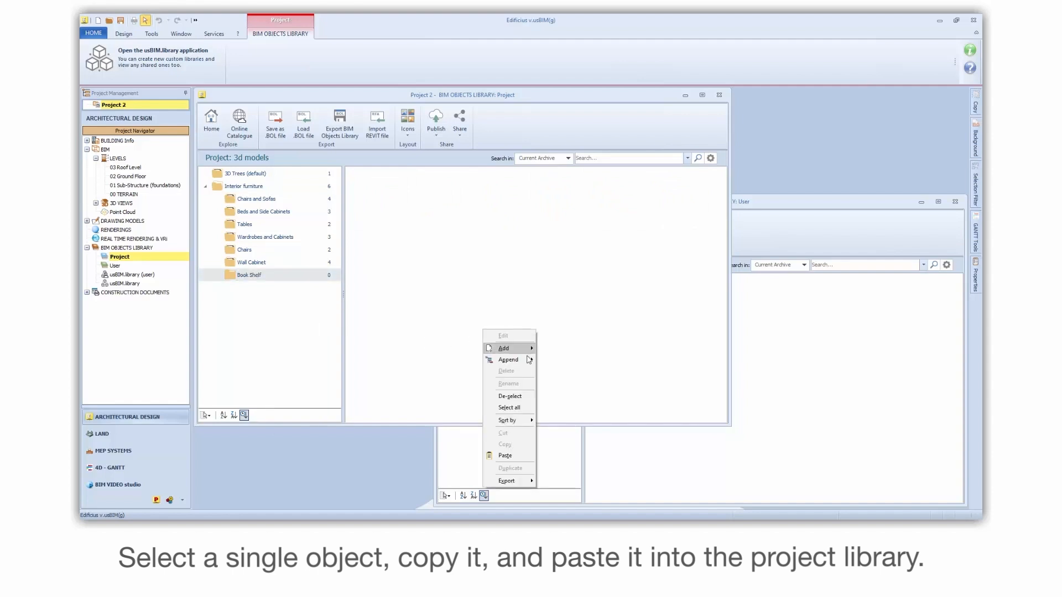
click(505, 456)
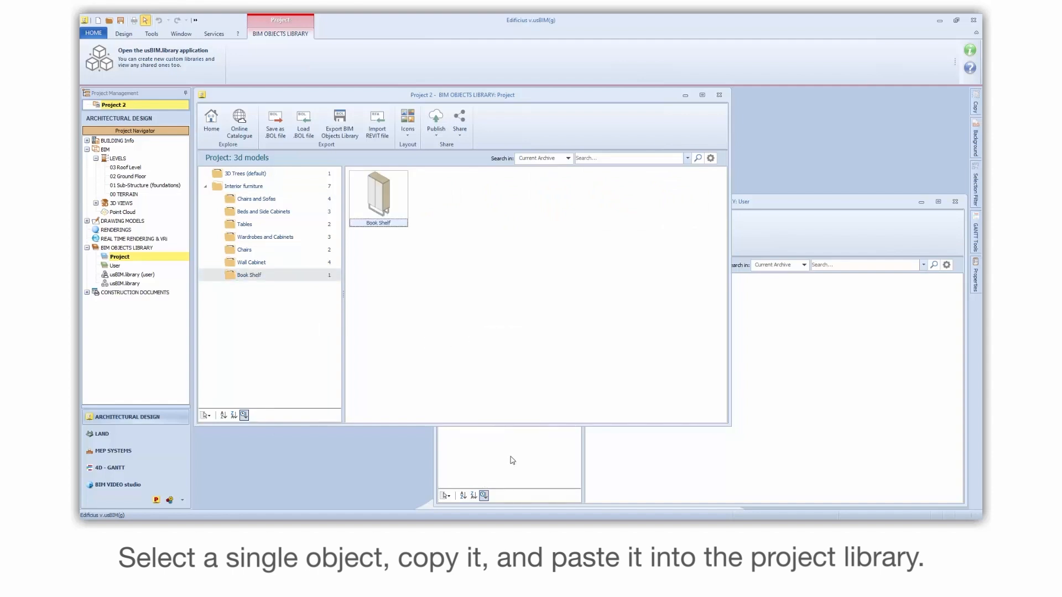
double_click(380, 203)
drag(509, 355, 531, 334)
click(258, 276)
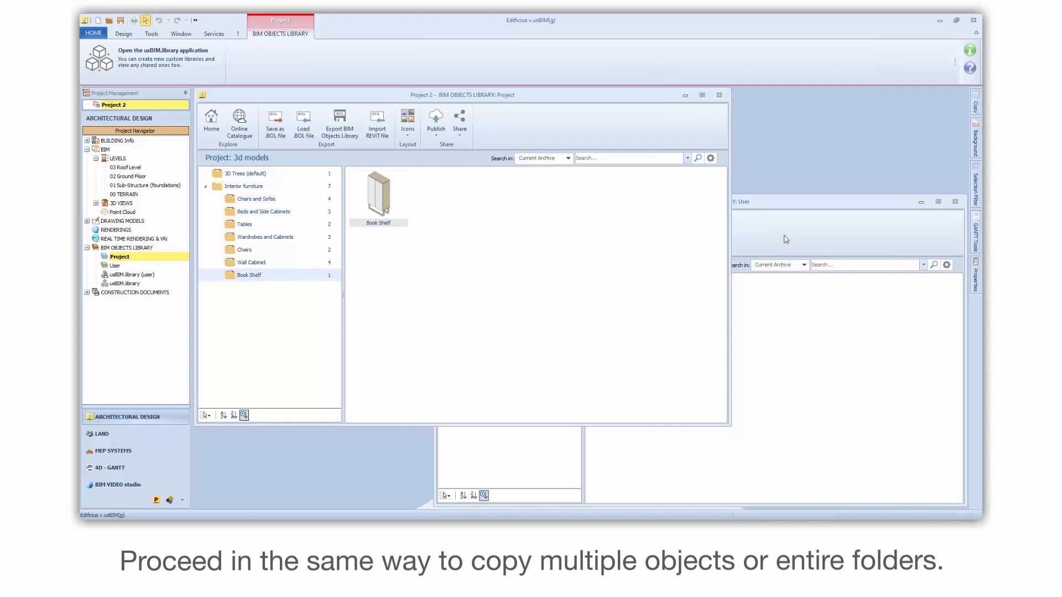
Step: Copy the Furniture folder from Shops and retail in the User library and paste it into the Project library's Interior furniture folder
click(733, 265)
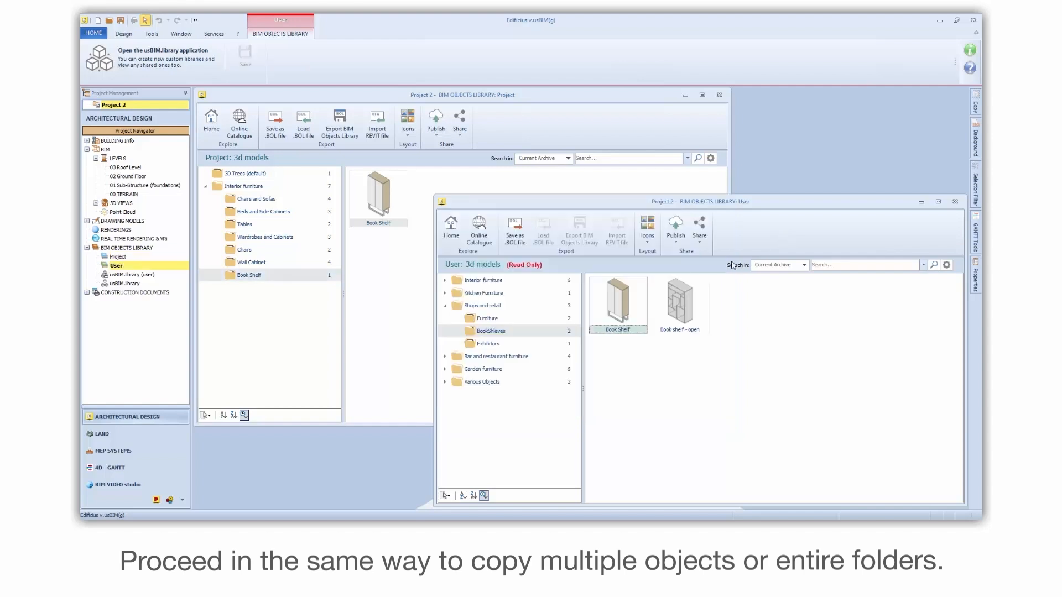
click(484, 321)
right_click(485, 321)
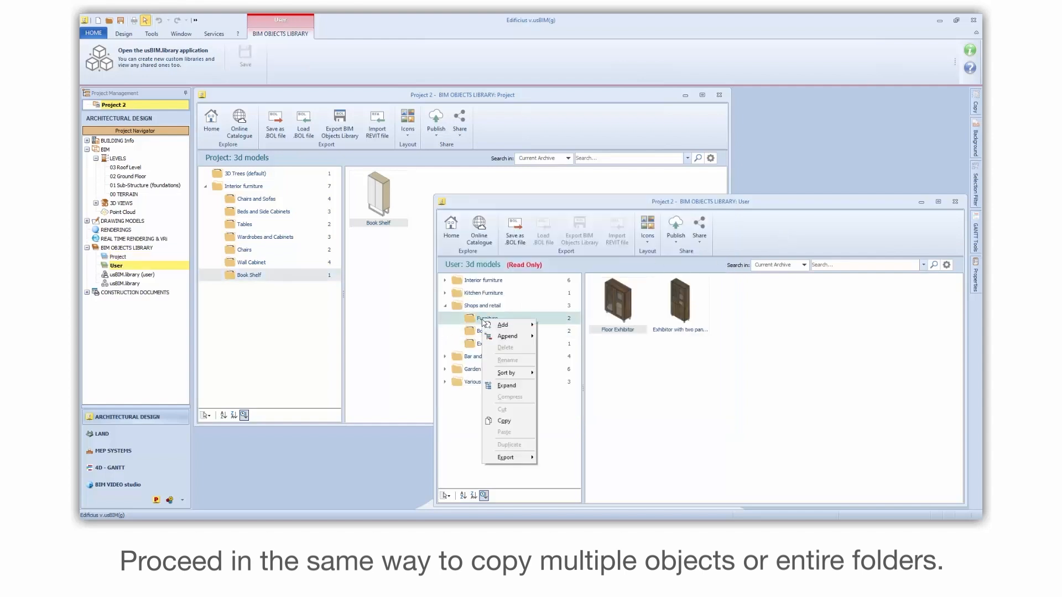
click(504, 421)
click(299, 339)
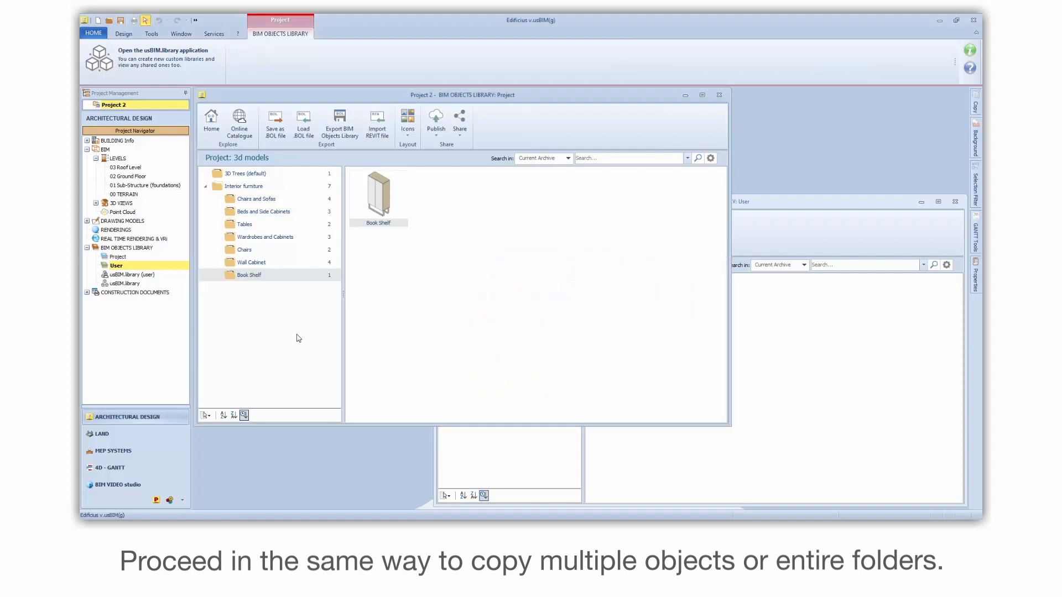
click(252, 188)
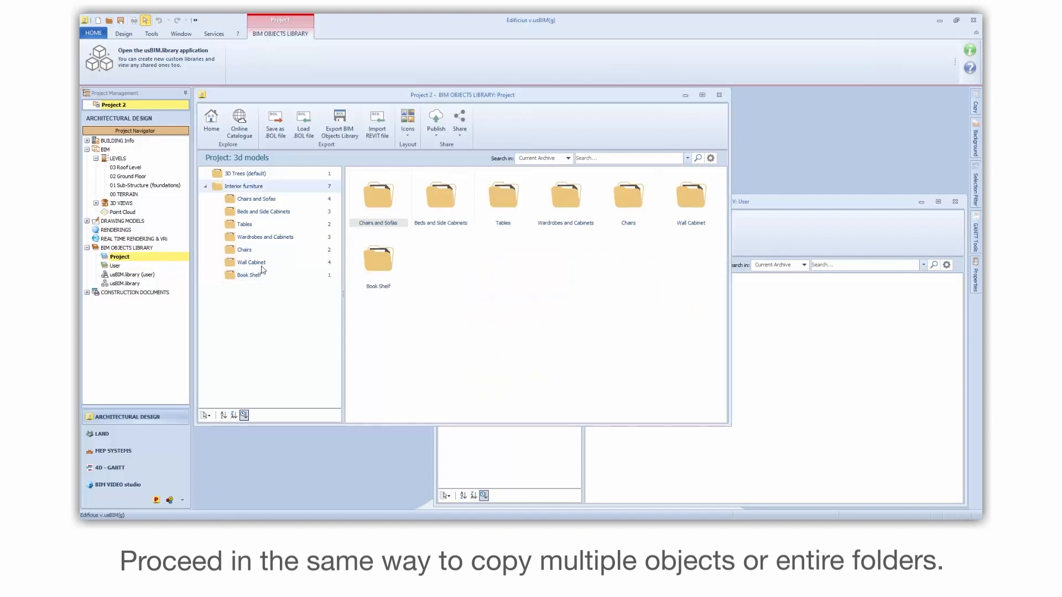
right_click(266, 308)
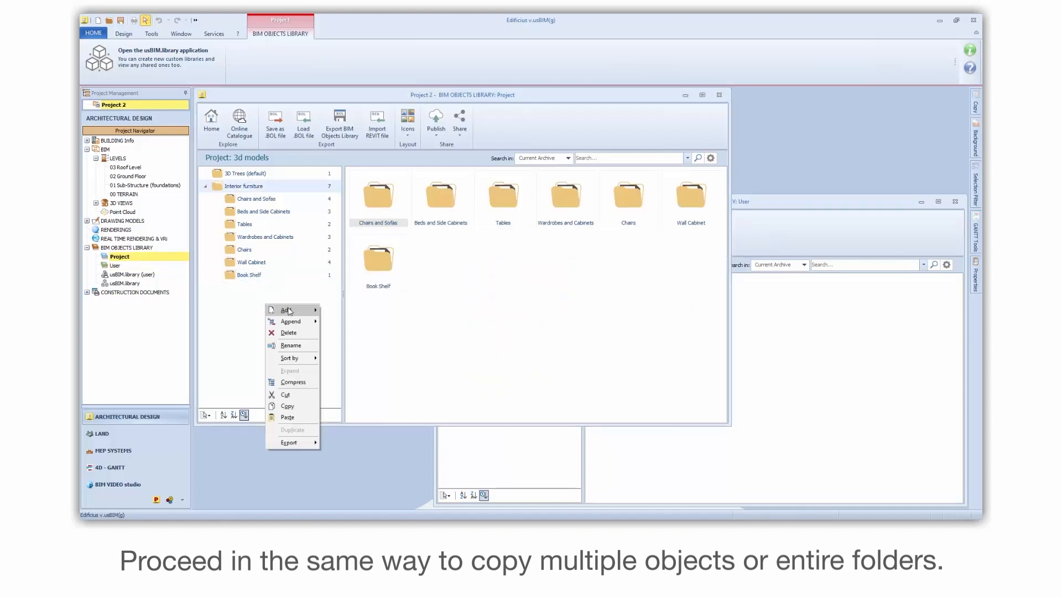
click(288, 418)
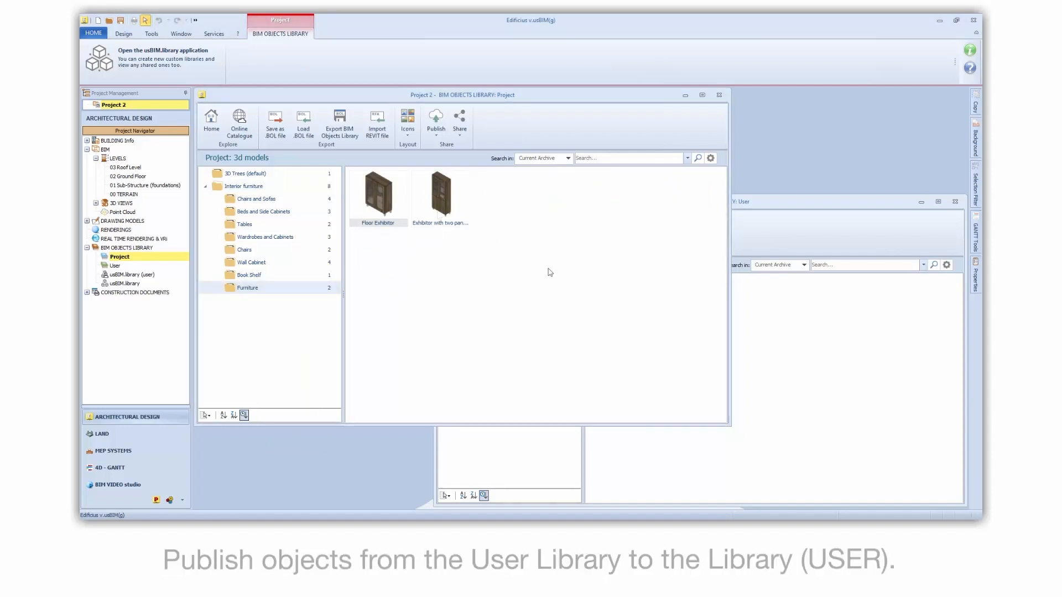
Step: Maximize the User library window and open the Coffe Tables folder under Bar and restaurant furniture
click(776, 240)
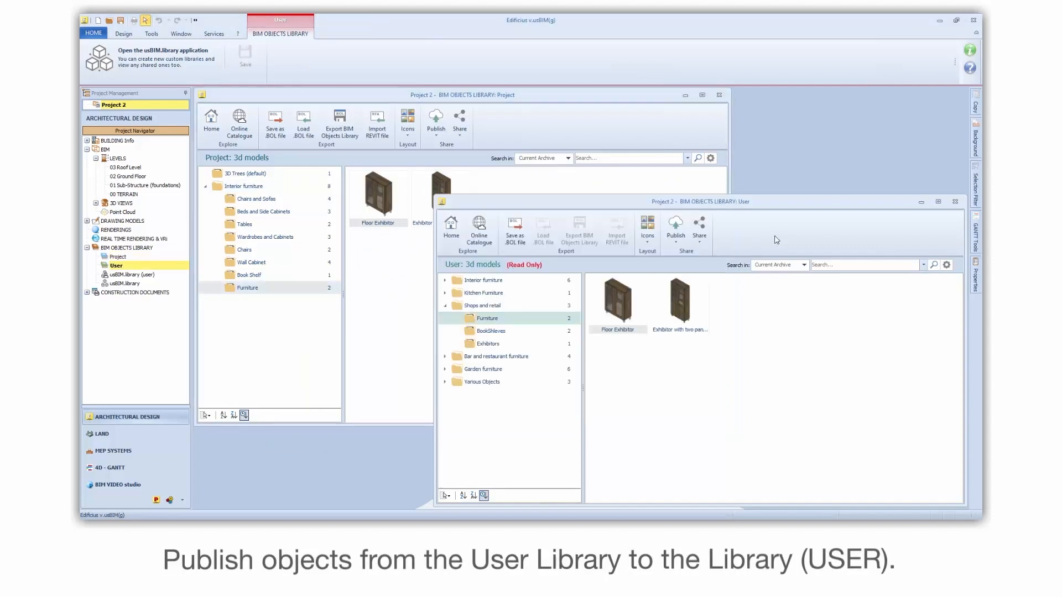
click(939, 201)
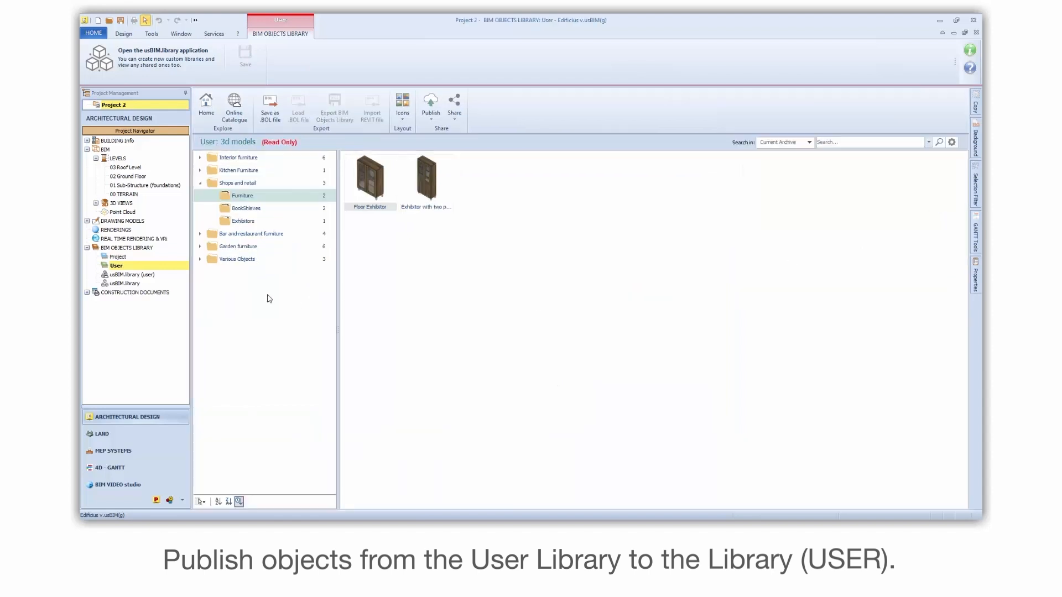
click(200, 234)
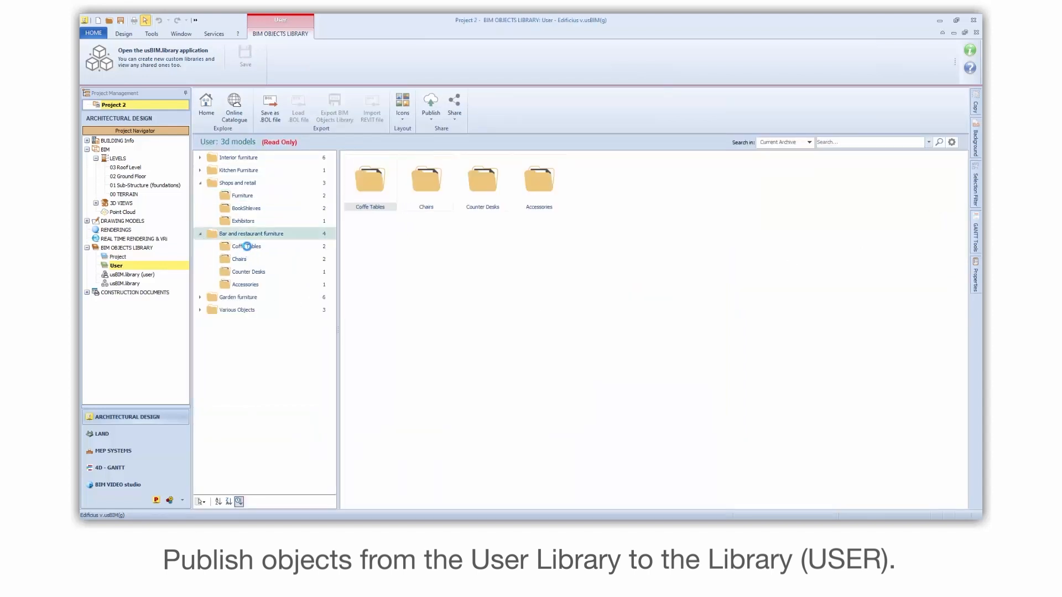
click(248, 247)
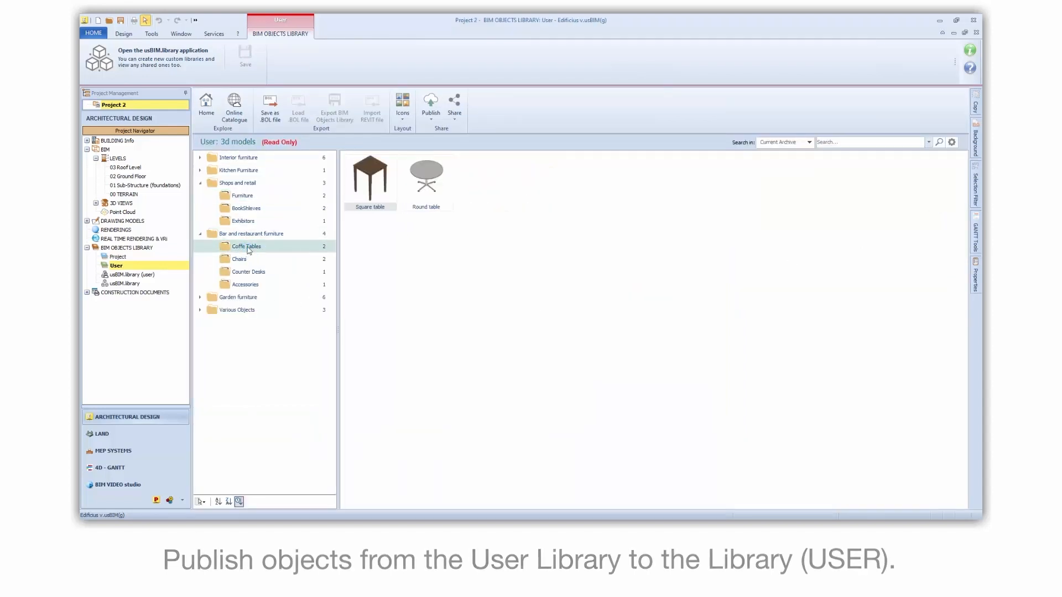
Step: Publish the Round table object in MY cloud library under the Coffe Tables category, keeping its title and description
click(434, 175)
click(432, 118)
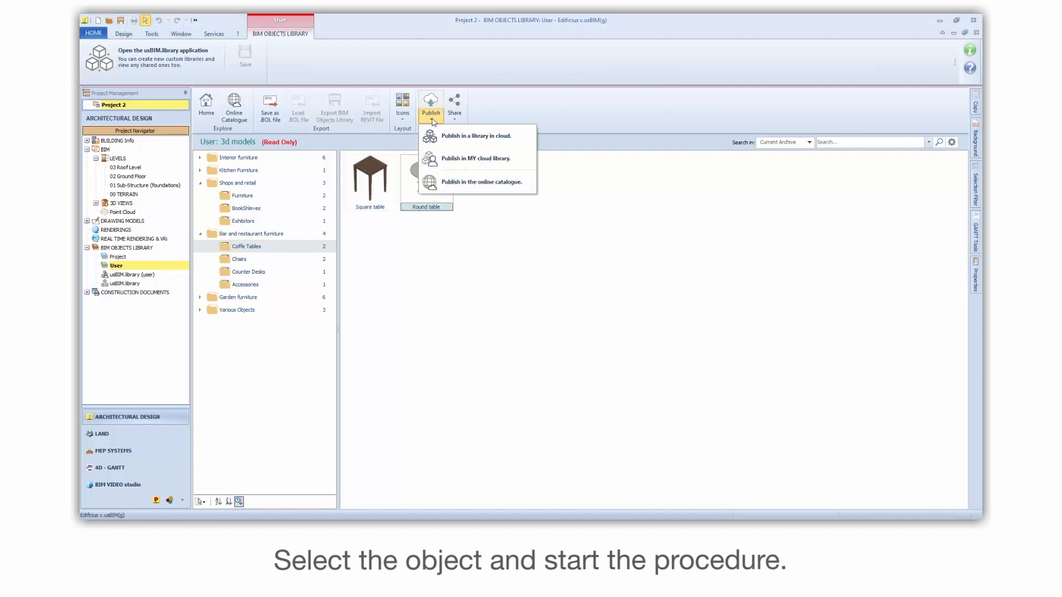
click(469, 161)
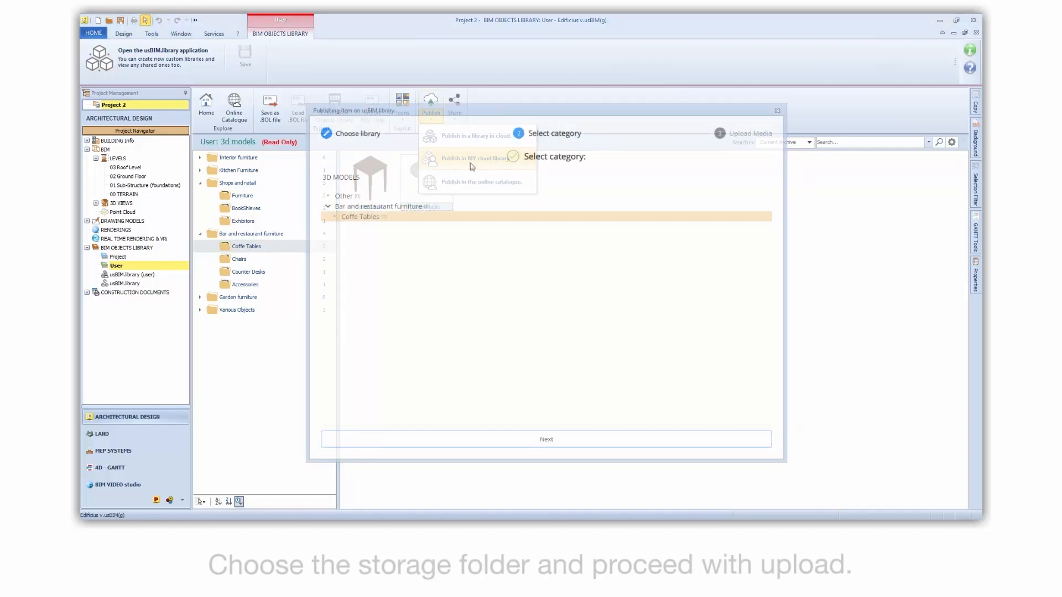
click(539, 439)
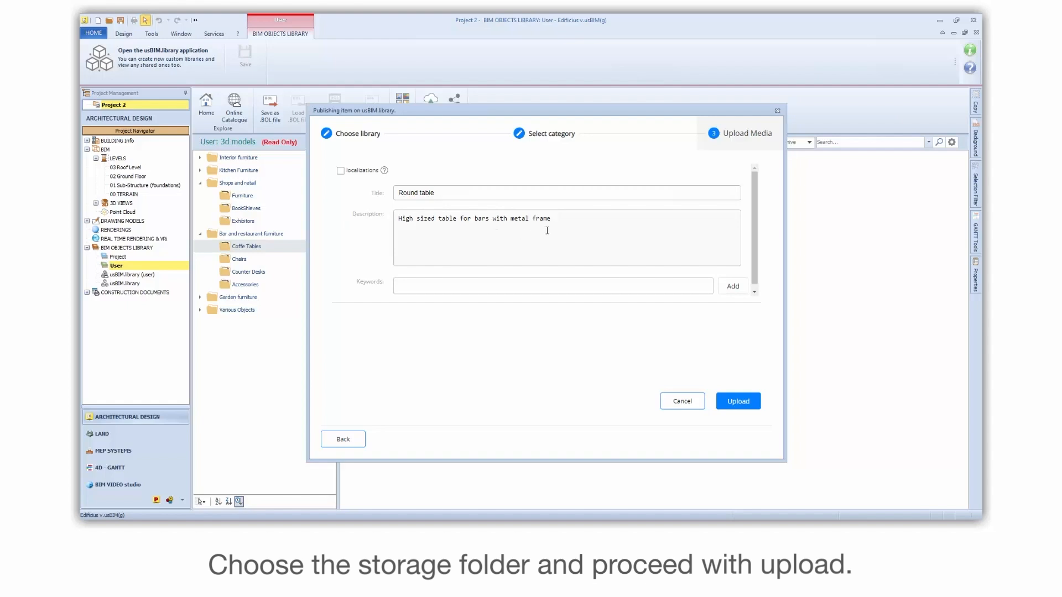
click(741, 403)
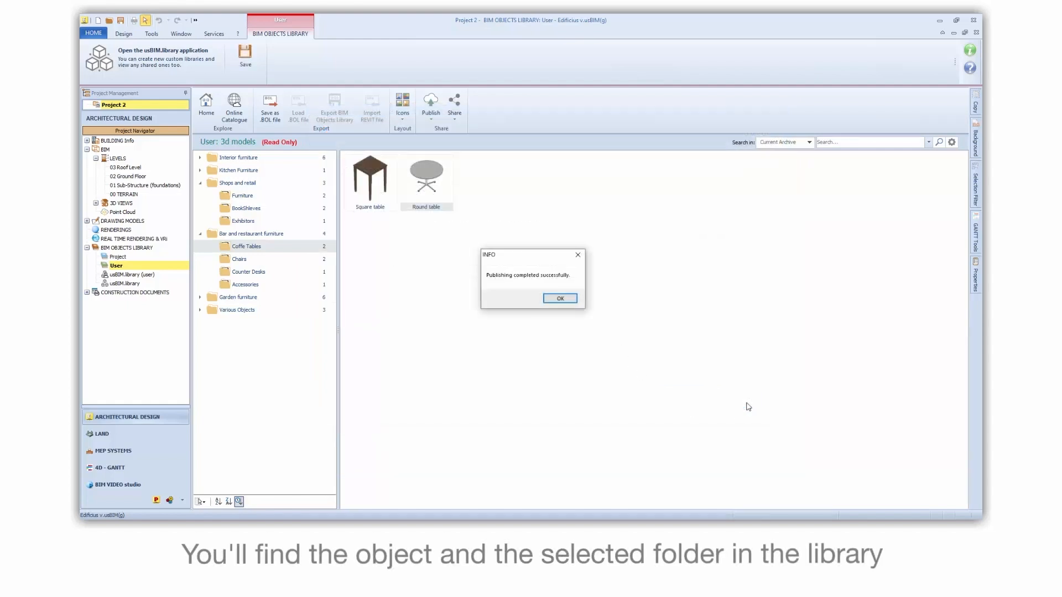
click(560, 299)
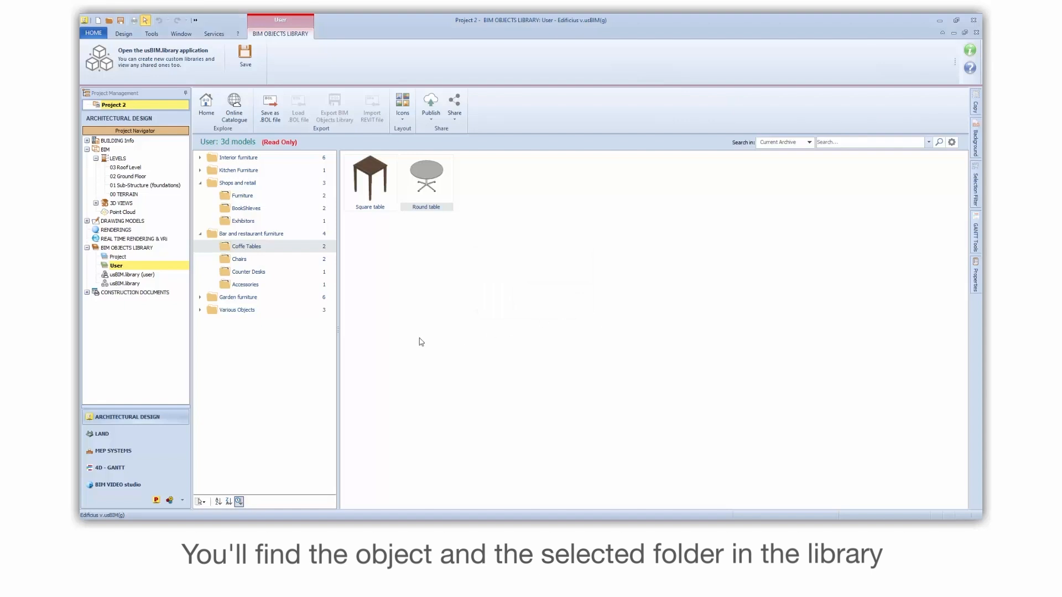
Step: Open the 3D Models category of usBIM.library (user) to check the published Round table
click(124, 274)
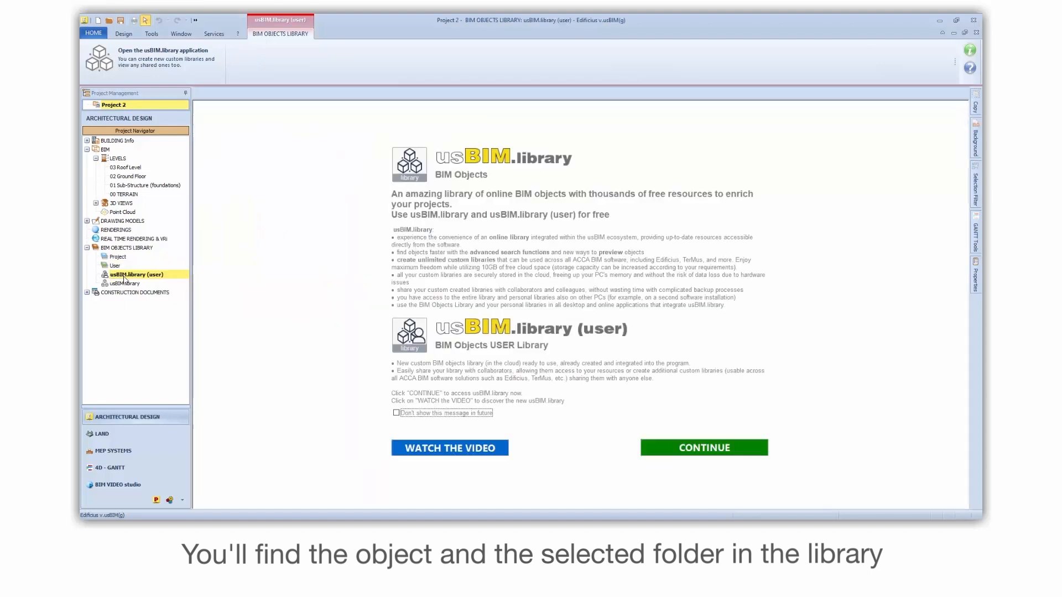
click(705, 448)
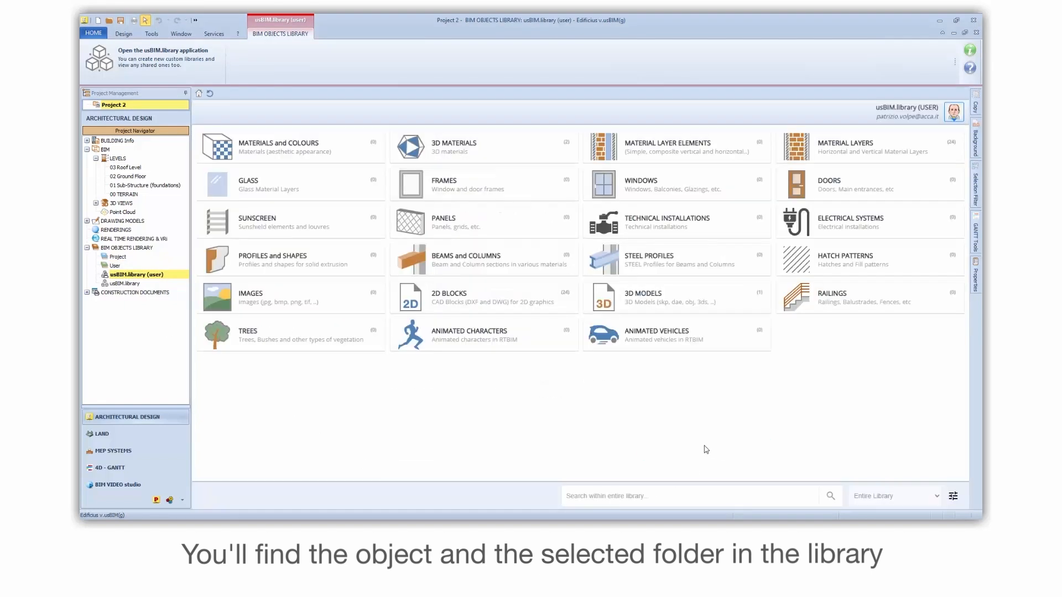
click(616, 301)
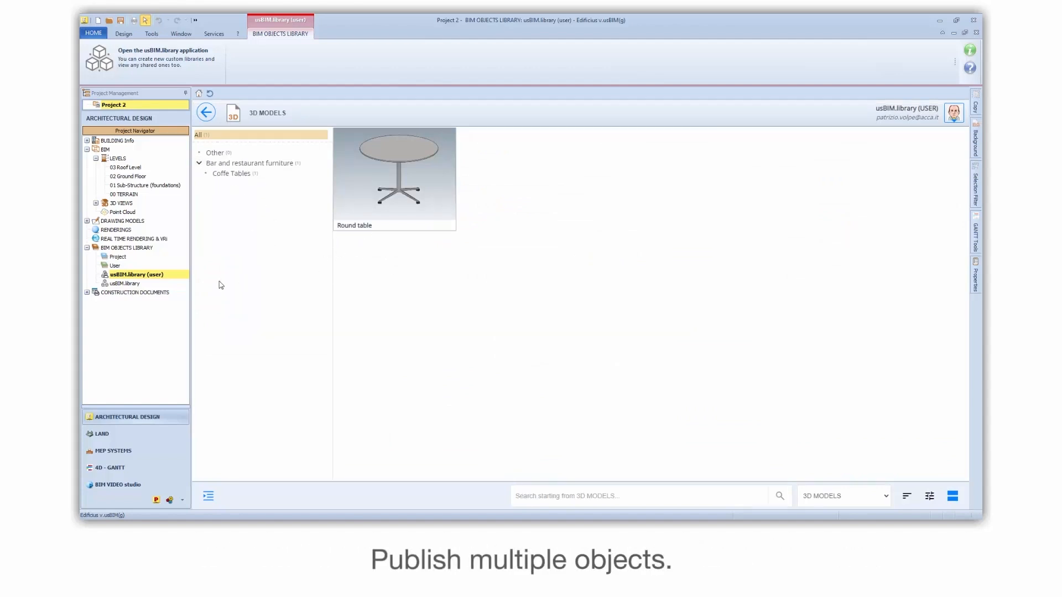
Step: Publish Chair Basel and Stool together from the User library's Chairs folder under Bar and restaurant furniture in MY cloud library
click(115, 266)
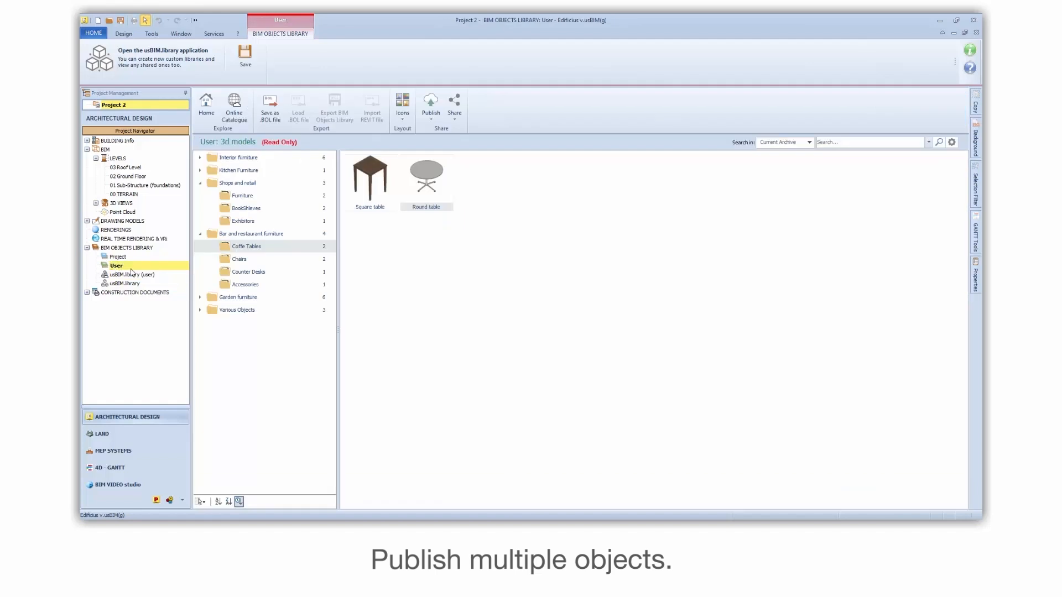
click(240, 259)
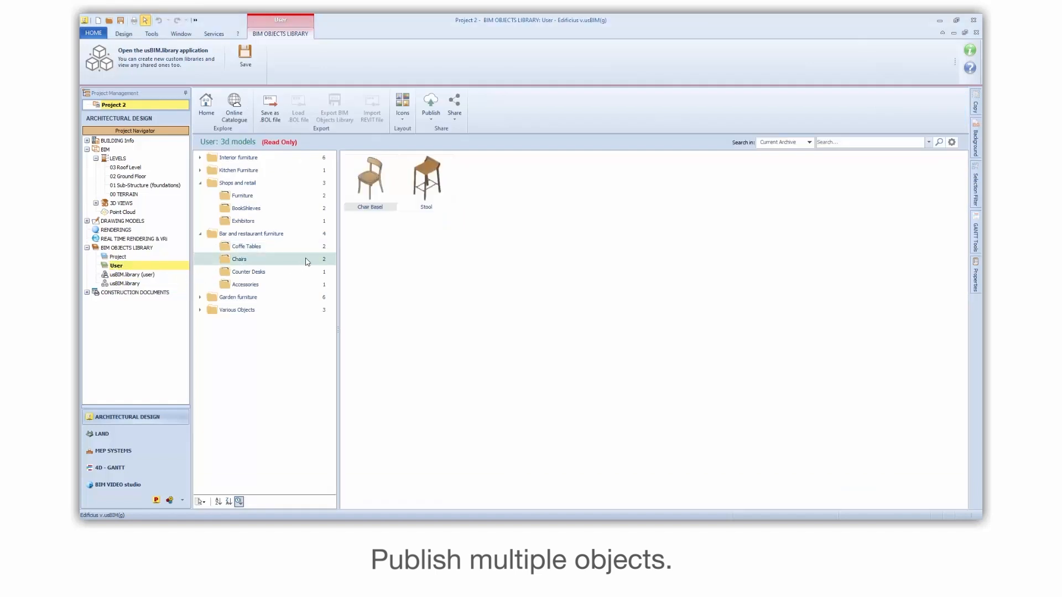
click(370, 187)
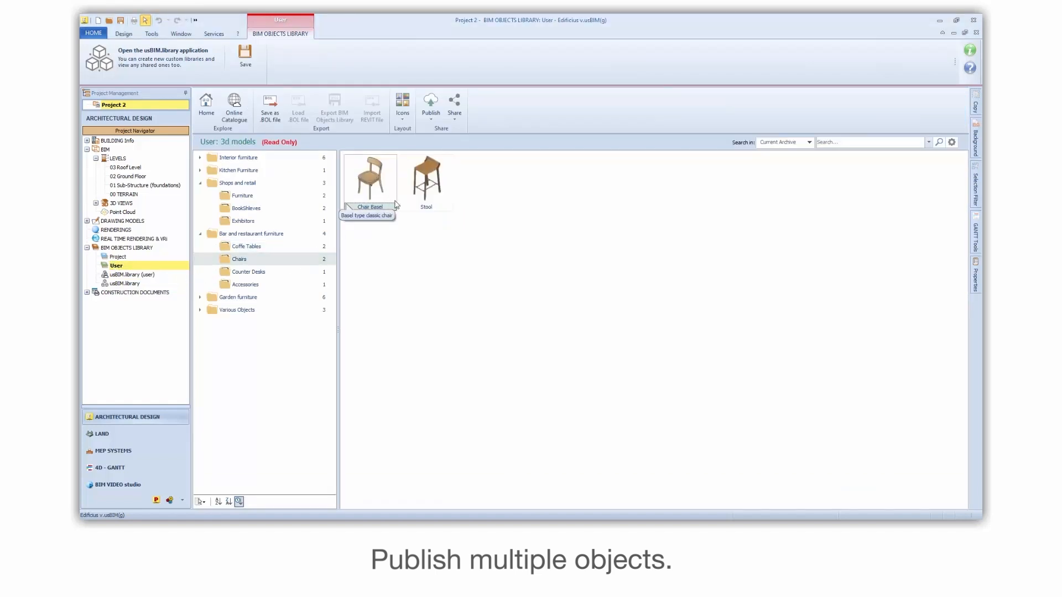
ctrl+click(431, 185)
click(431, 104)
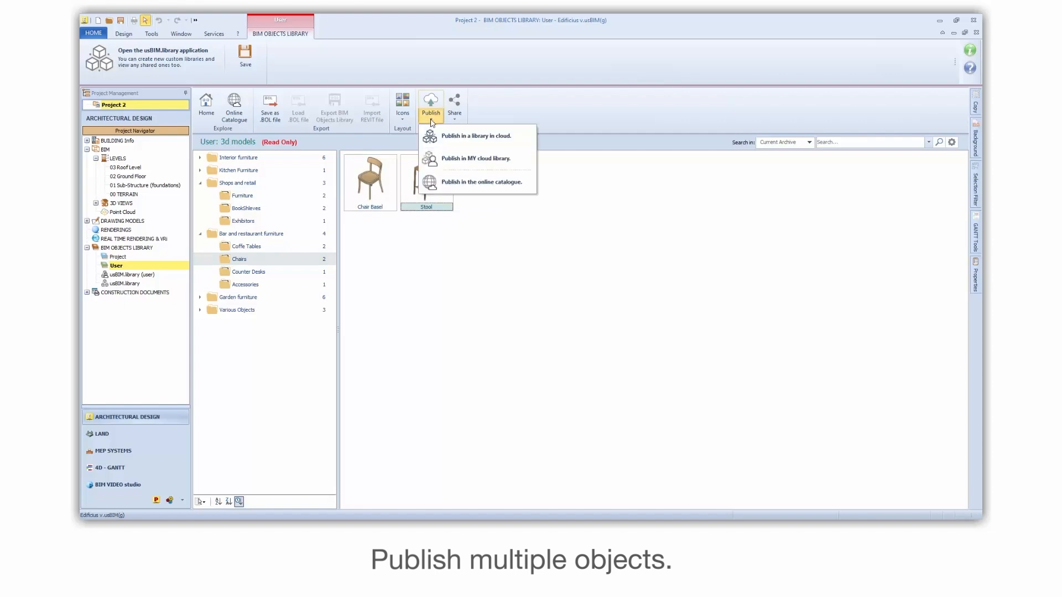
click(473, 161)
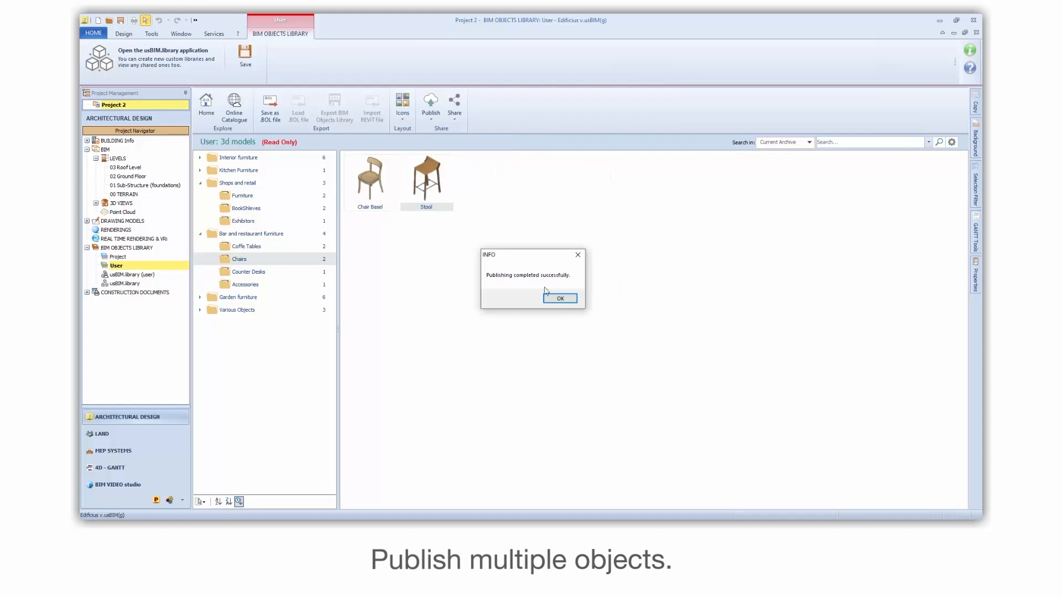
click(561, 300)
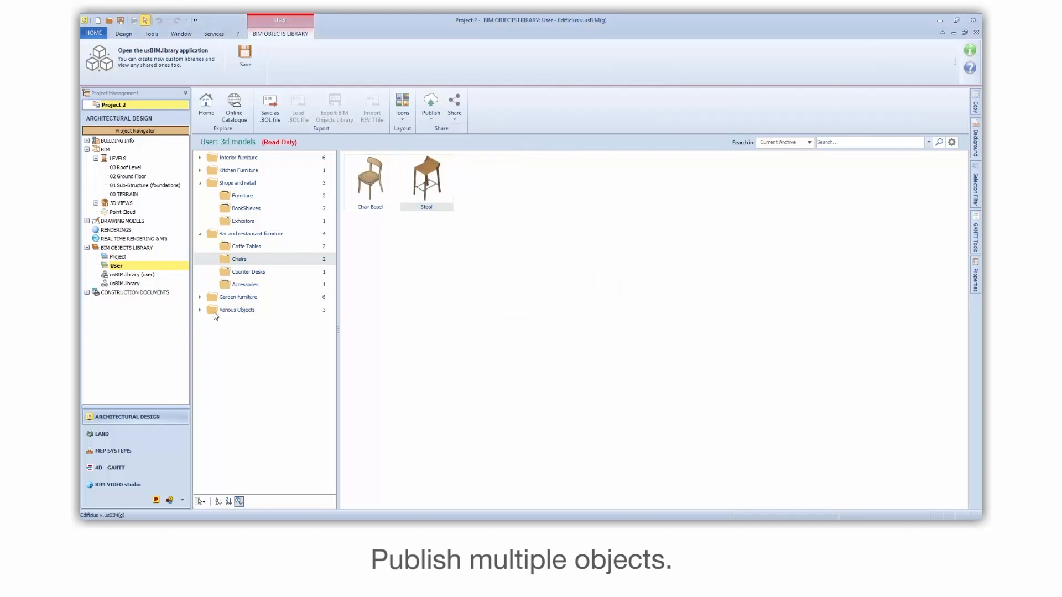
Step: Check the Chairs folder in the 3D Models category of usBIM.library (user) for the published chair and stool
click(127, 276)
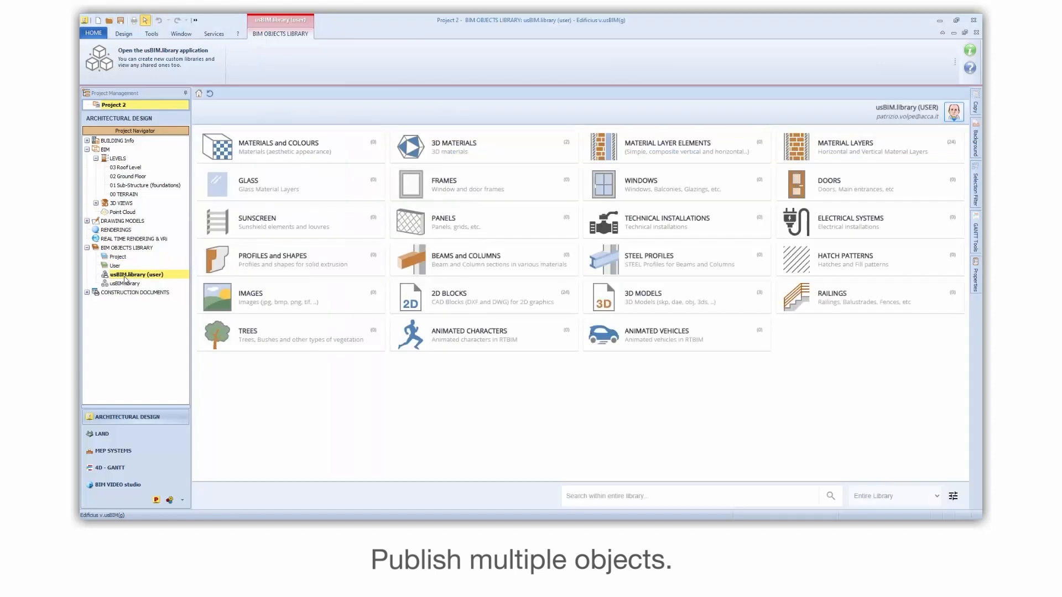
click(638, 313)
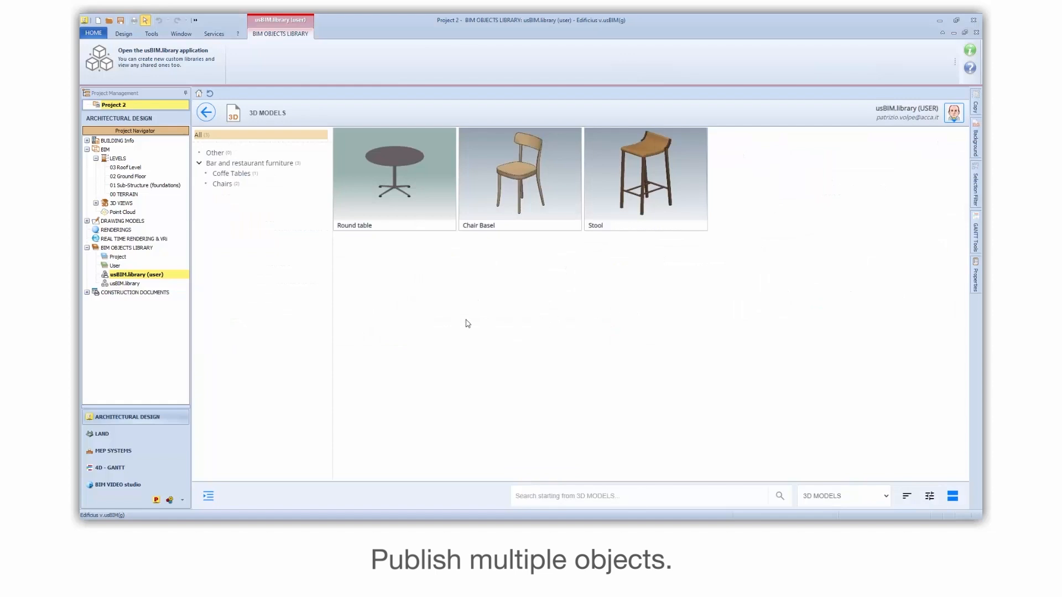
click(219, 185)
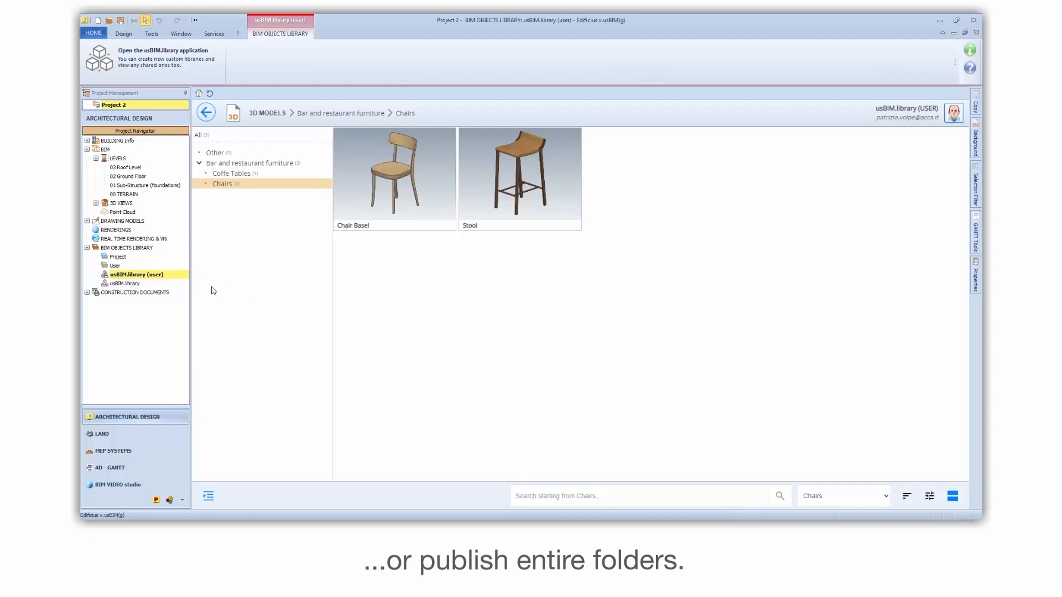
Step: Look through the subfolders of Garden furniture in the User library, from Umbrellas and Curtains to Accessories
click(115, 266)
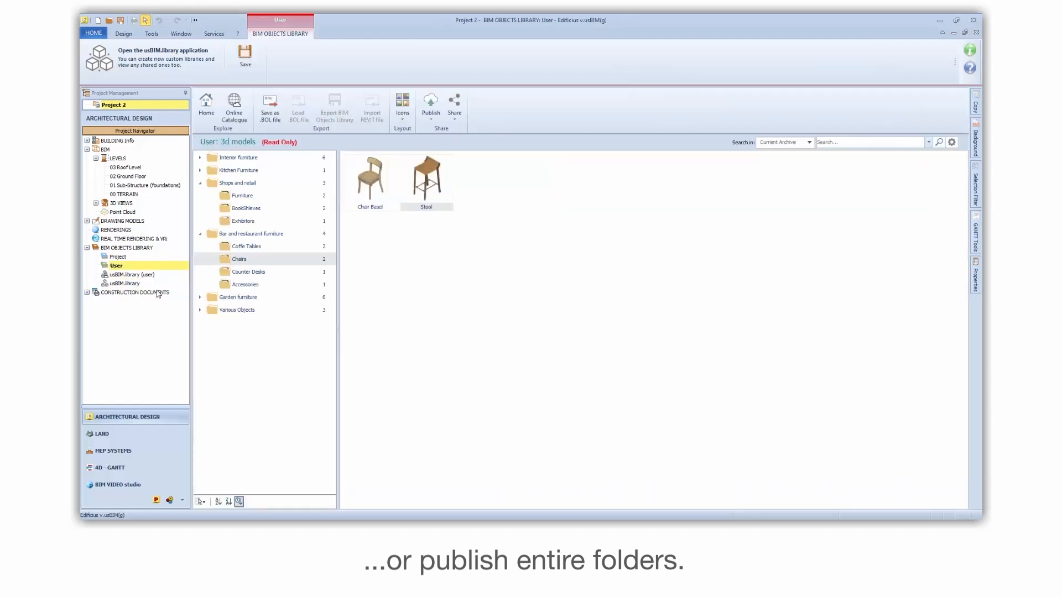
click(201, 298)
click(241, 311)
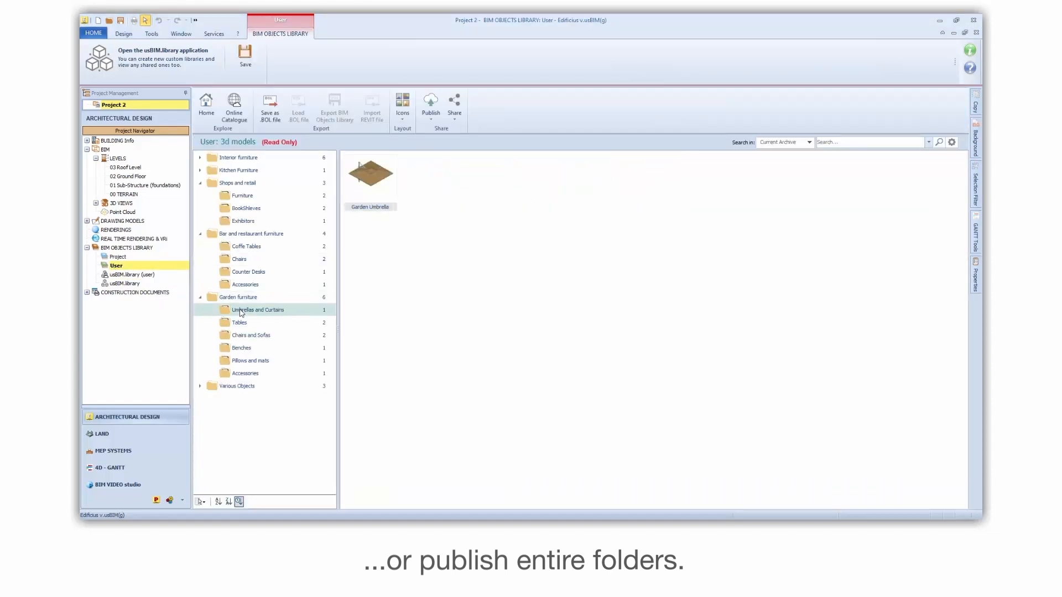
click(239, 323)
click(239, 338)
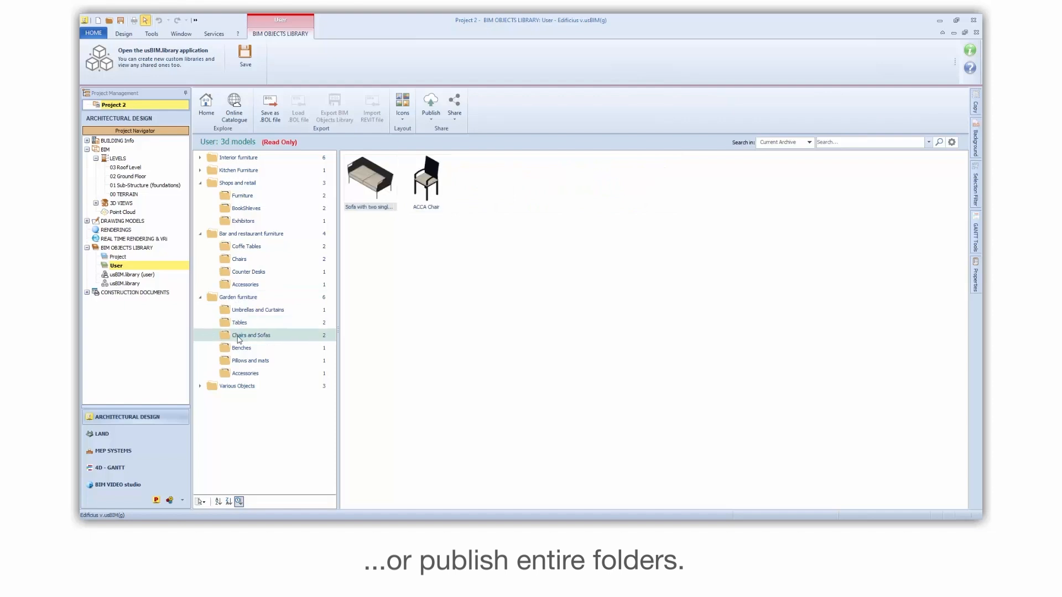
click(240, 350)
click(240, 362)
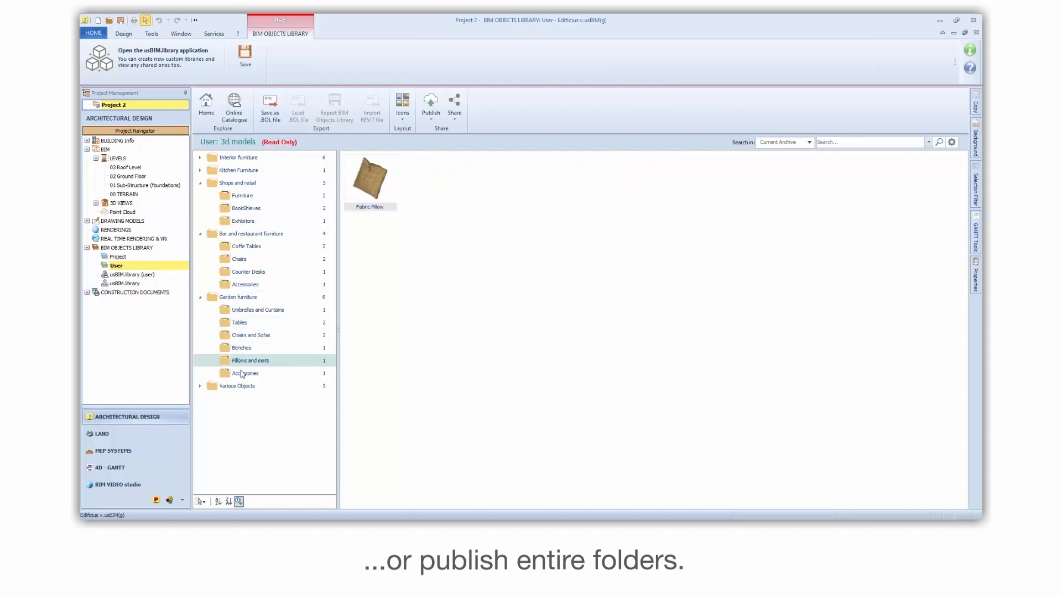
click(243, 374)
Step: Publish the entire Garden furniture folder from the User library in MY cloud library
click(244, 301)
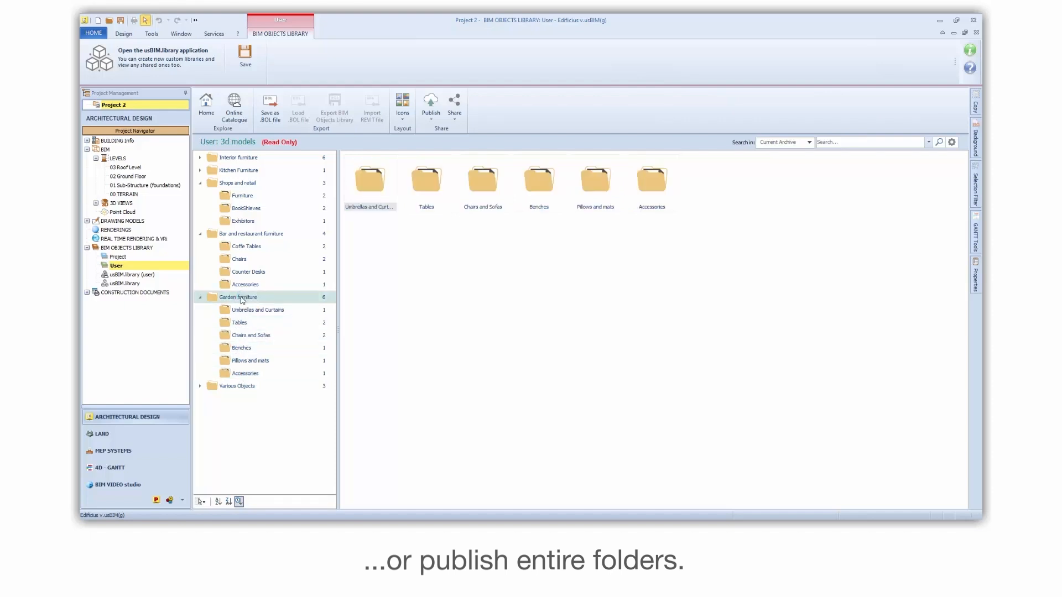
click(432, 120)
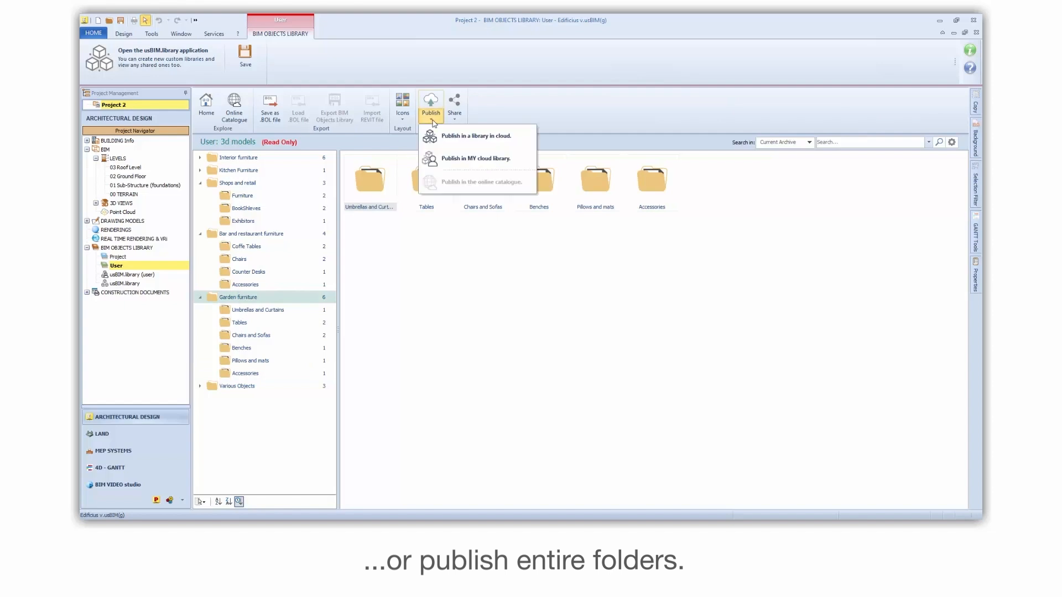
click(471, 160)
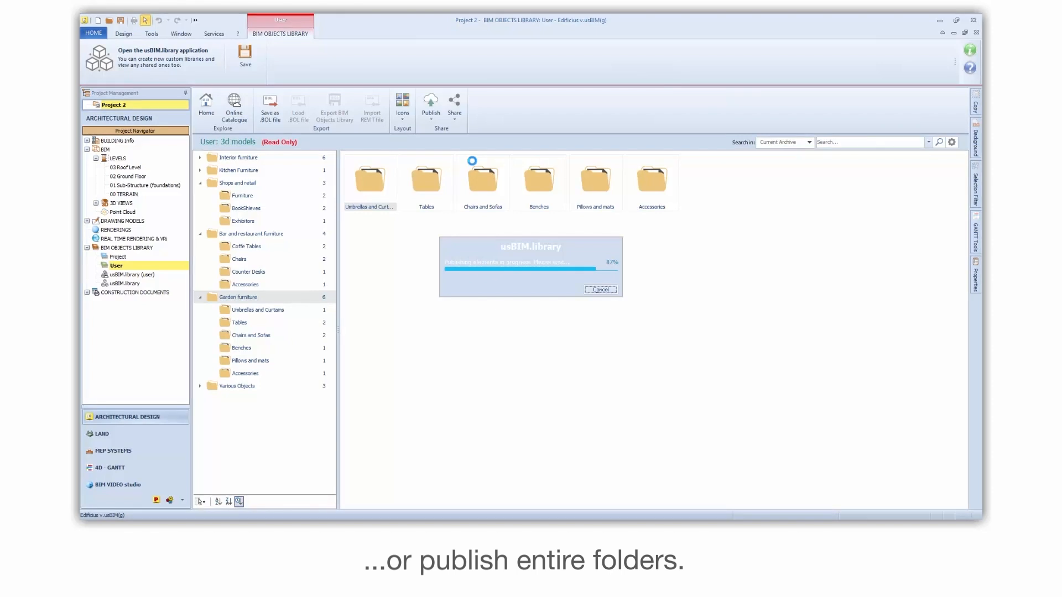
click(559, 298)
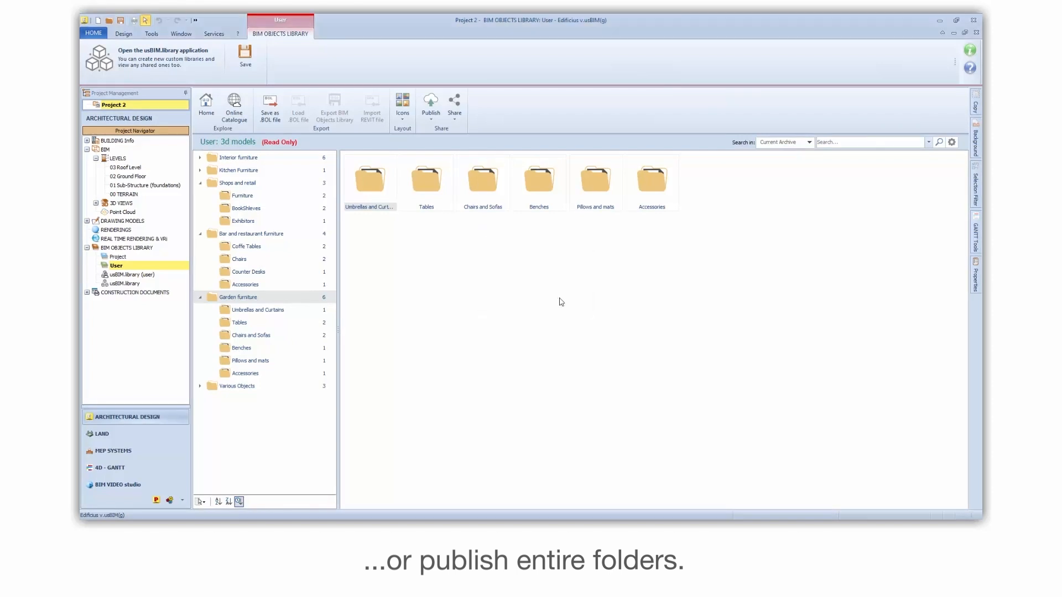
Step: Examine the contents of each published Garden furniture subfolder in the 3D Models category of usBIM.library (user)
click(129, 276)
click(641, 303)
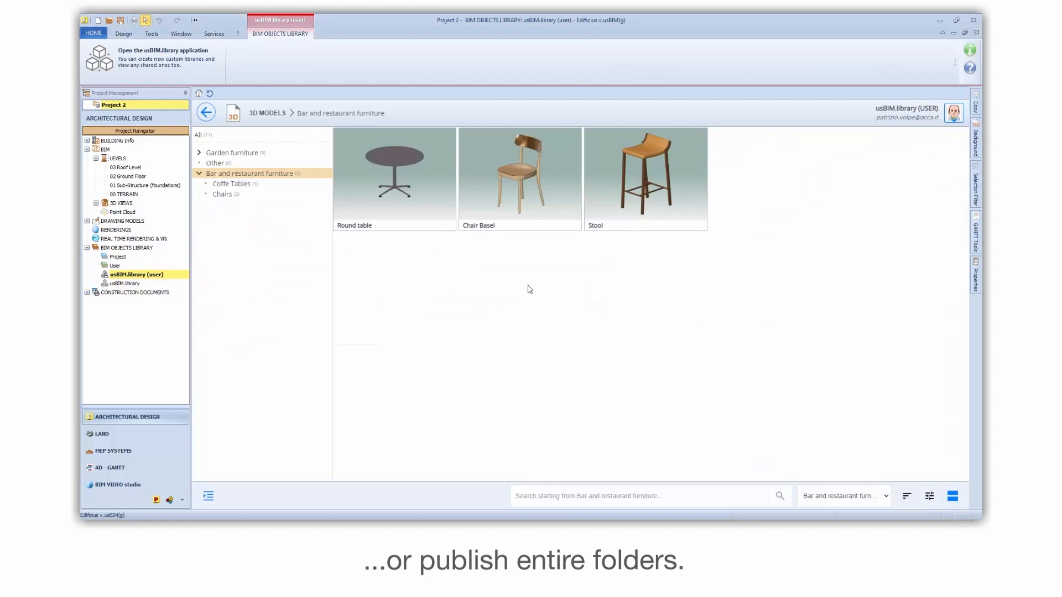
click(198, 153)
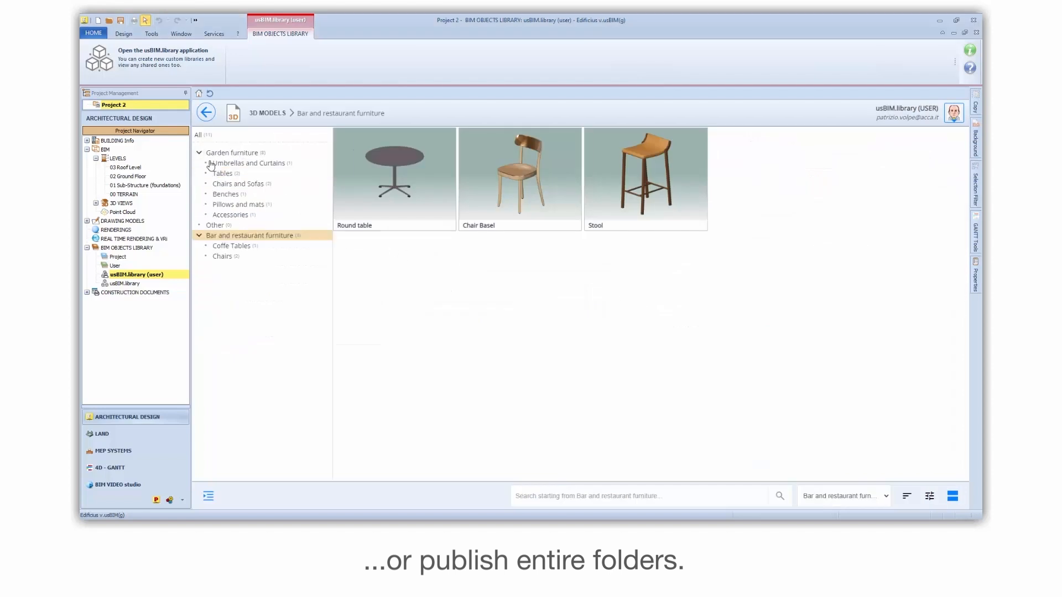
click(228, 163)
click(224, 174)
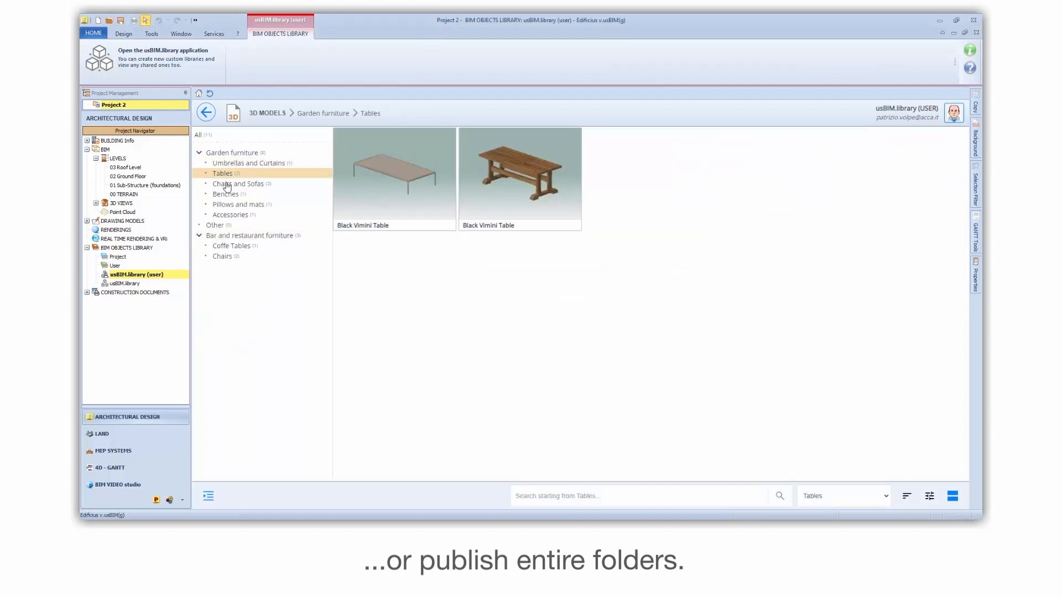
click(228, 185)
click(227, 195)
click(228, 205)
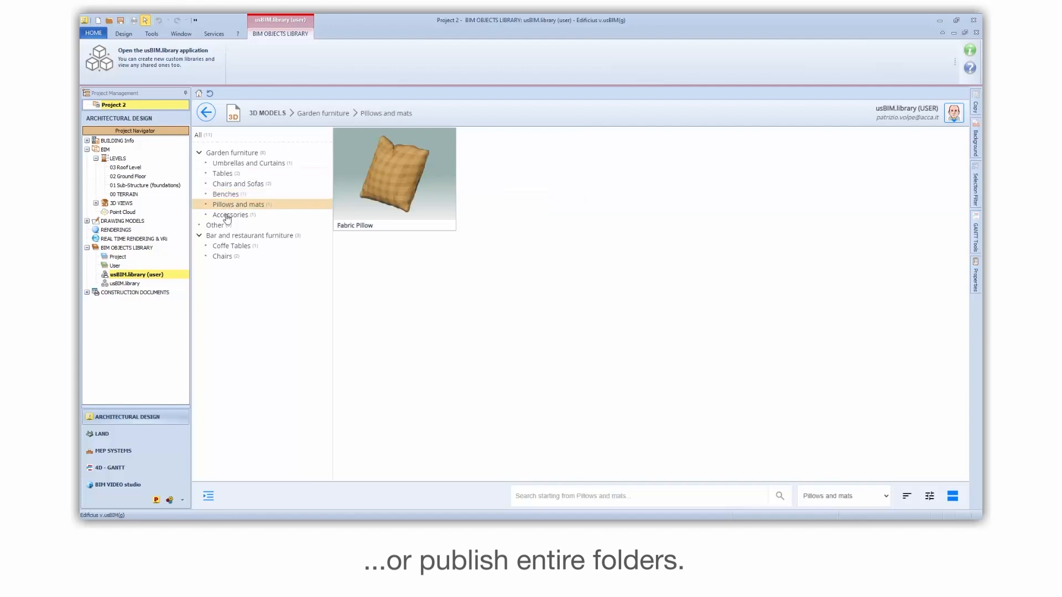
click(228, 216)
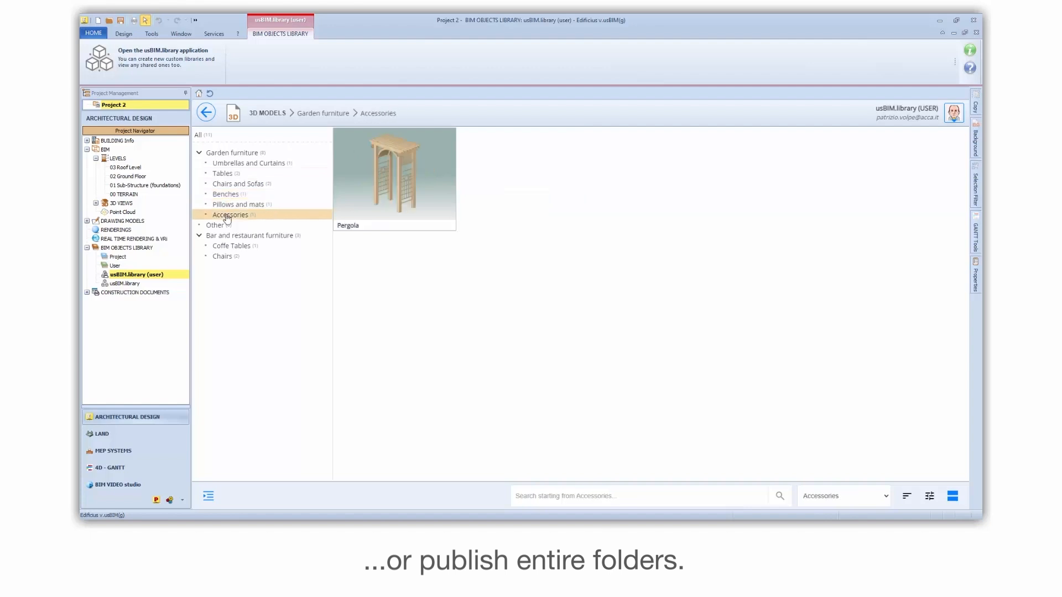
Step: Open the project's default 3D view and start inserting a 3D Model object
click(96, 203)
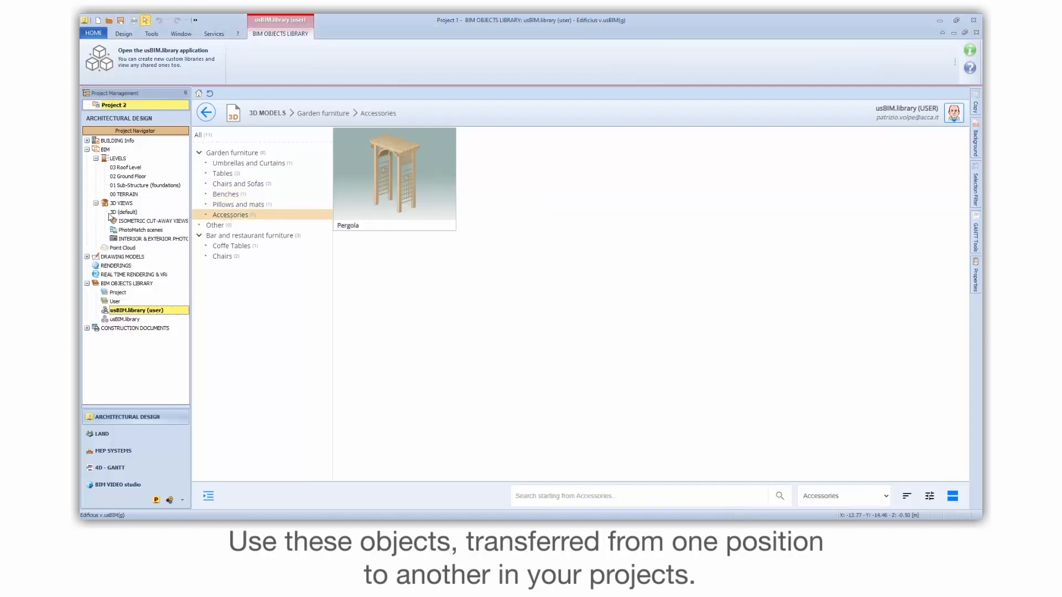
double_click(125, 213)
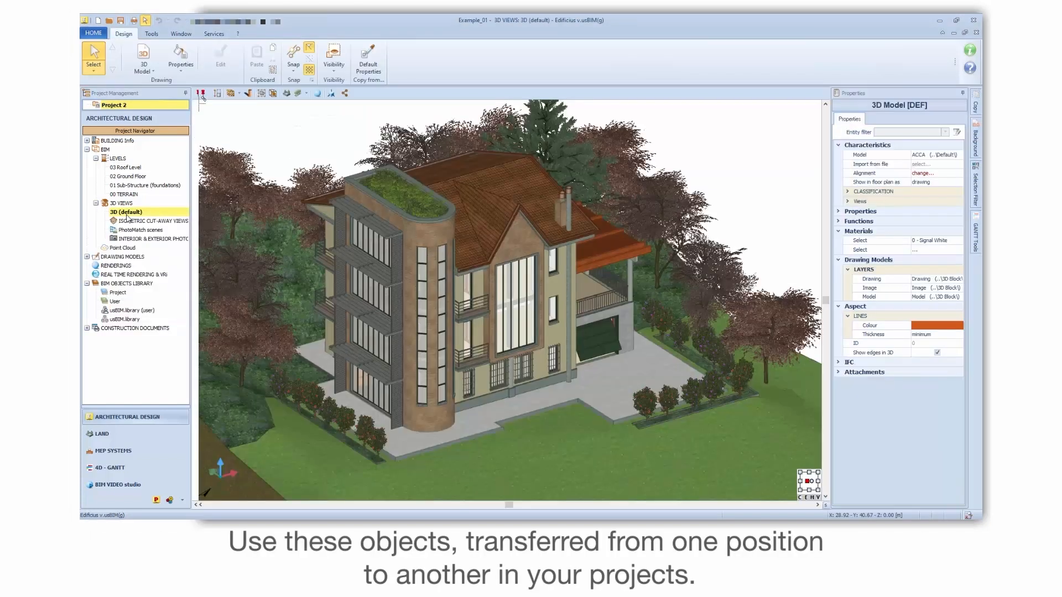
click(143, 55)
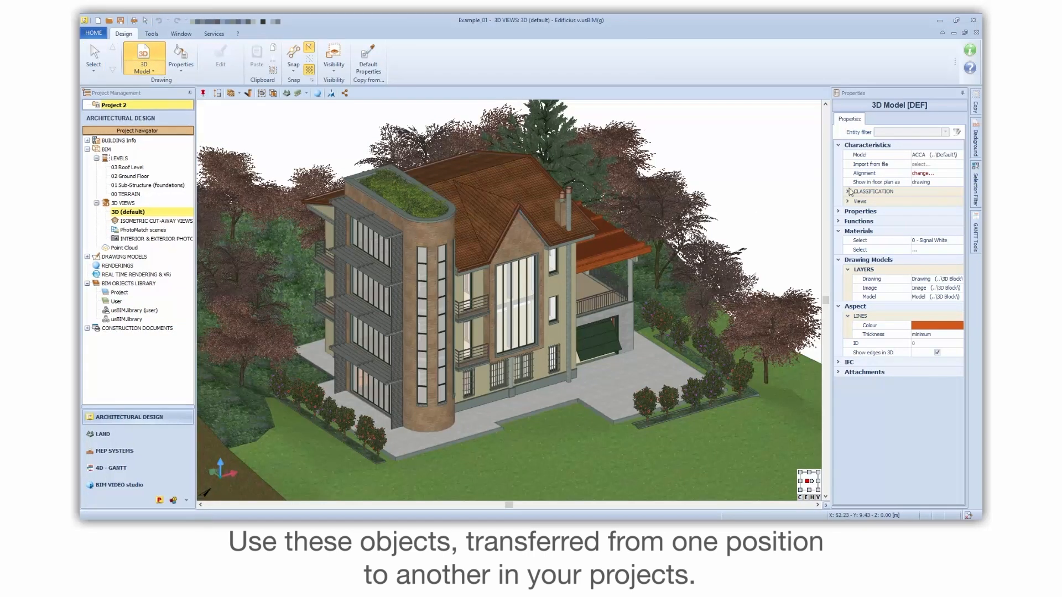
Step: Switch the model source to usBIM.library (USER) and choose Garden Umbrella as the model for the 3D object
click(941, 157)
click(959, 156)
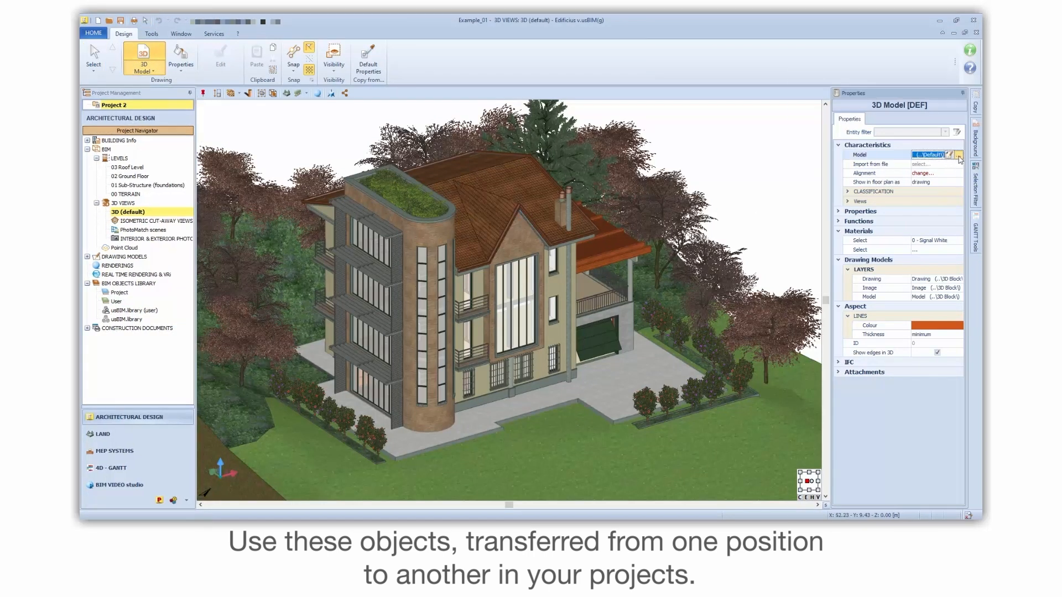
click(808, 54)
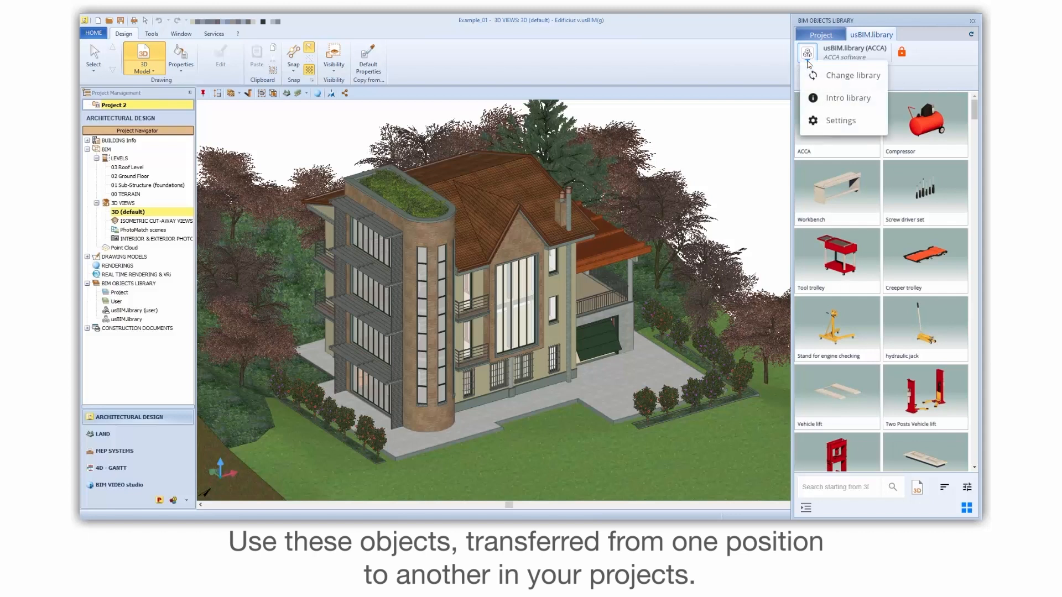
click(843, 78)
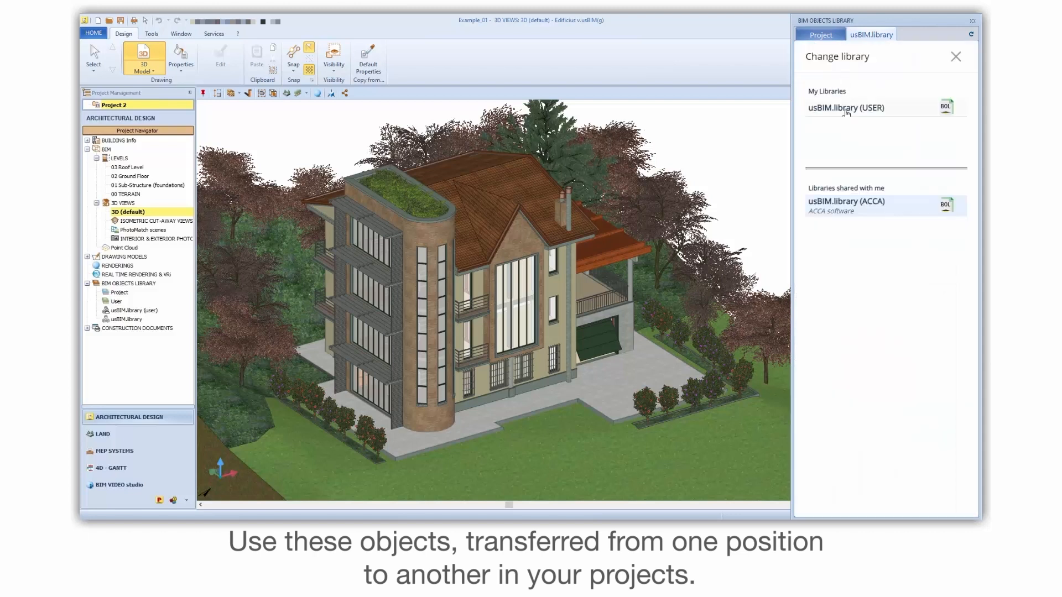
click(846, 109)
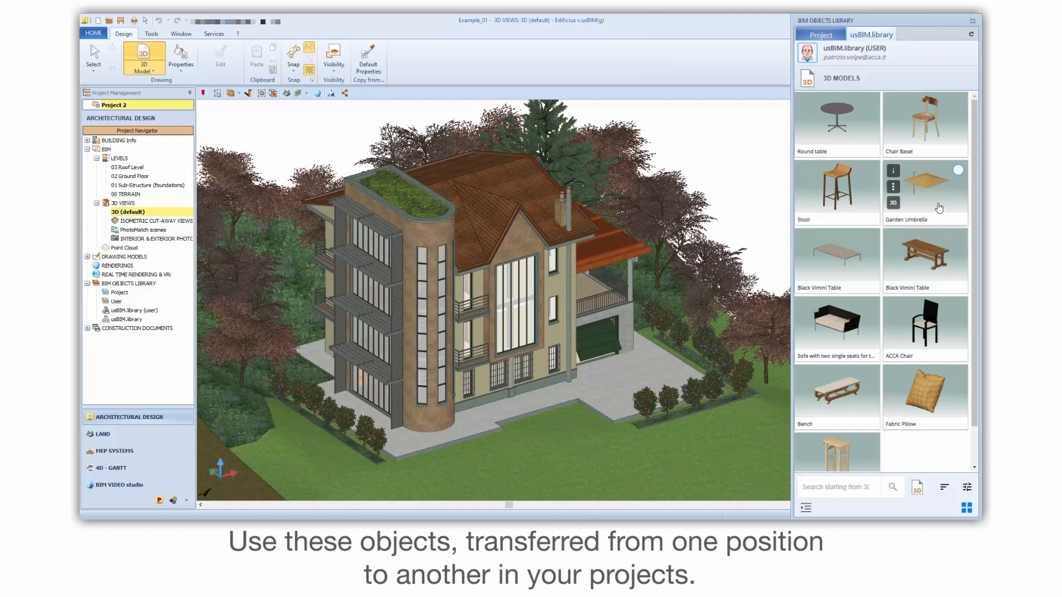
click(959, 171)
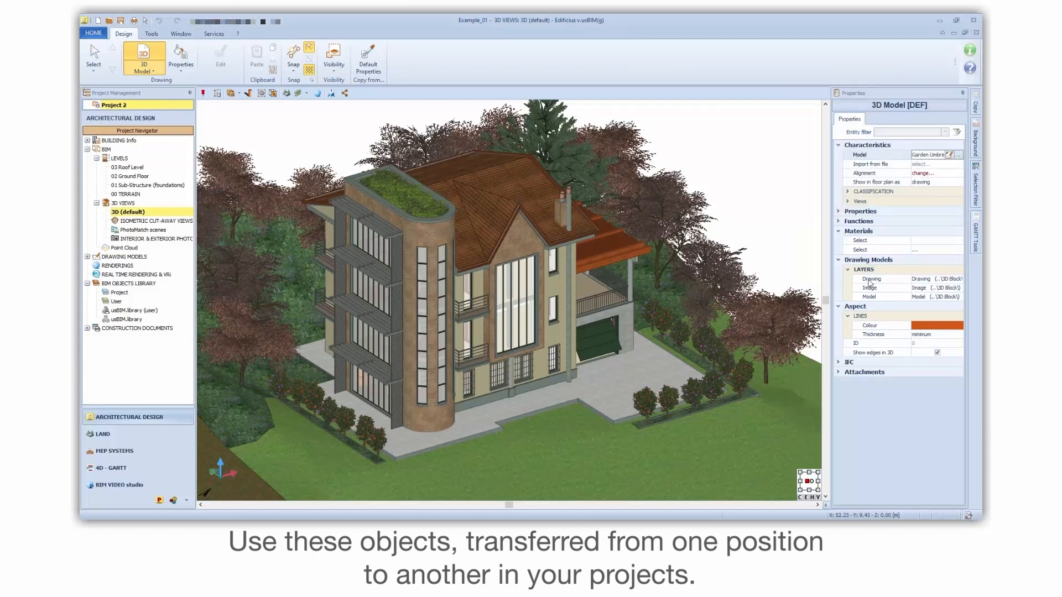
Step: Place the Garden Umbrella on the paved area in front of the garage and end the insertion
scroll(616, 392, up, 3)
click(611, 406)
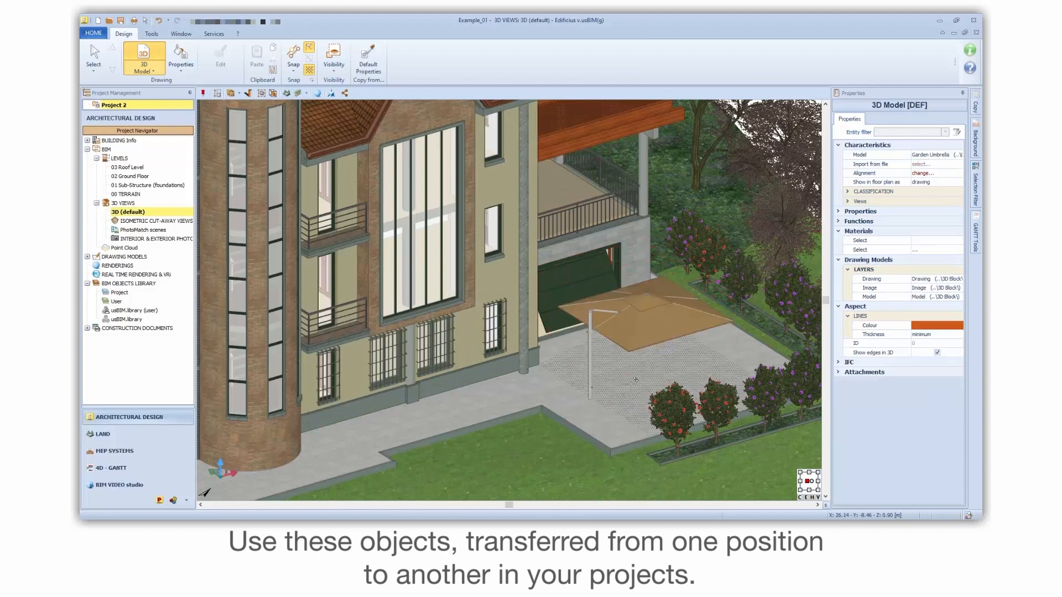
key(Escape)
middle_drag(650, 336, 530, 287)
scroll(488, 273, down, 10)
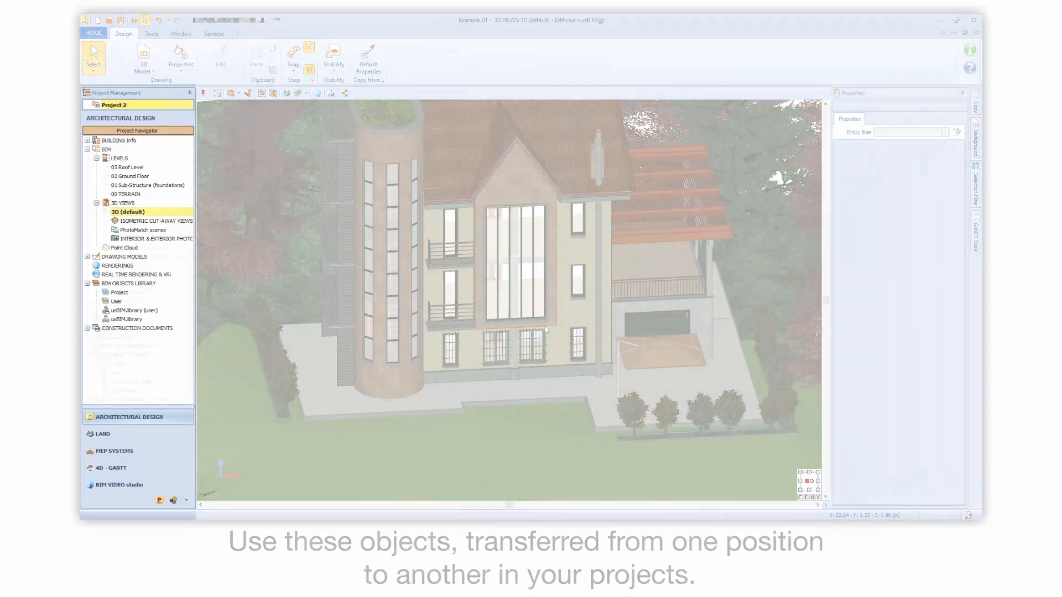